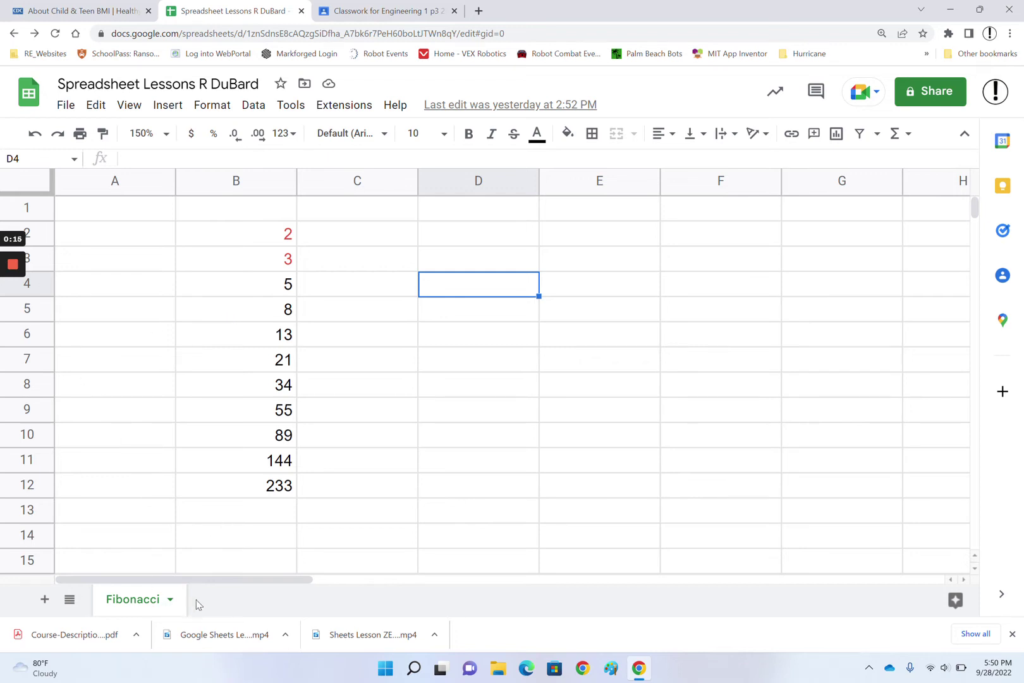
# Step: Add a new sheet to the spreadsheet and rename it "MC grader"
pyautogui.click(45, 599)
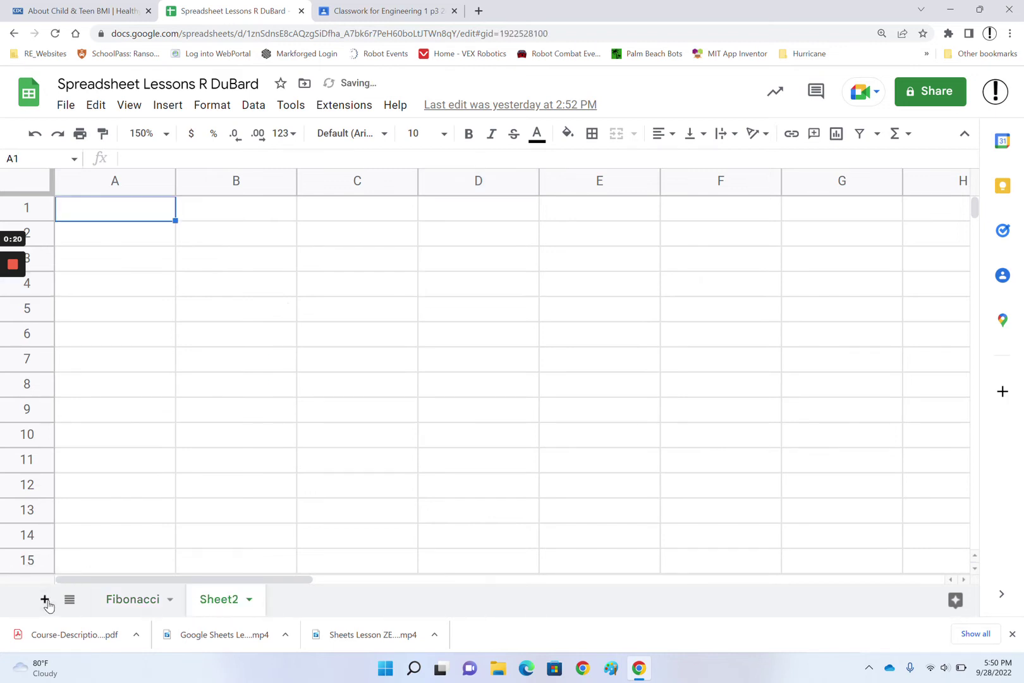
pyautogui.click(250, 599)
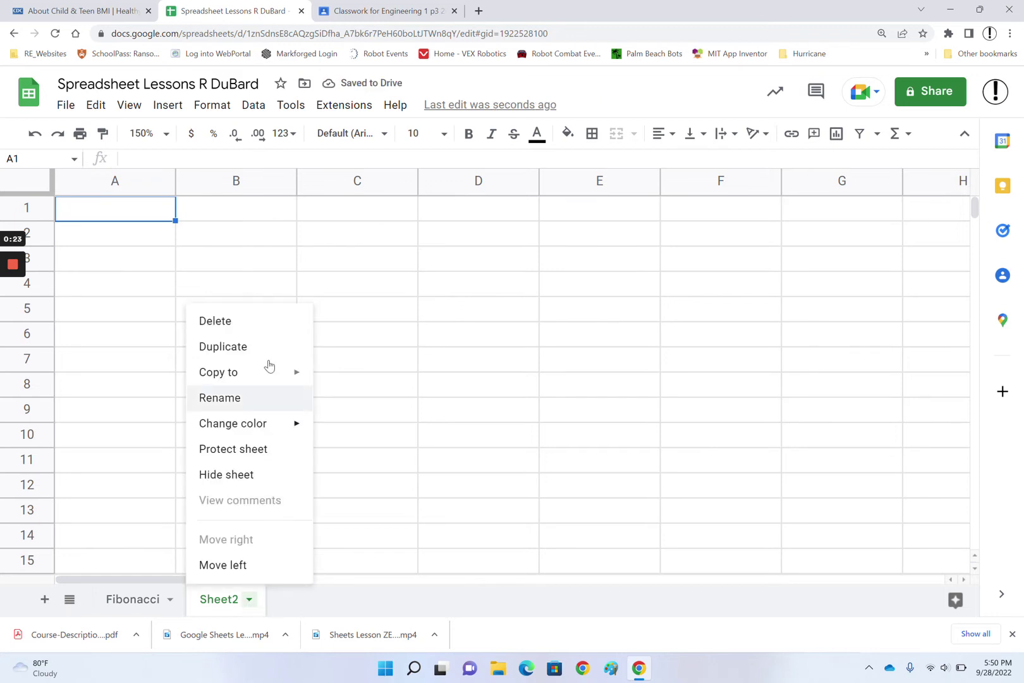
pyautogui.click(276, 397)
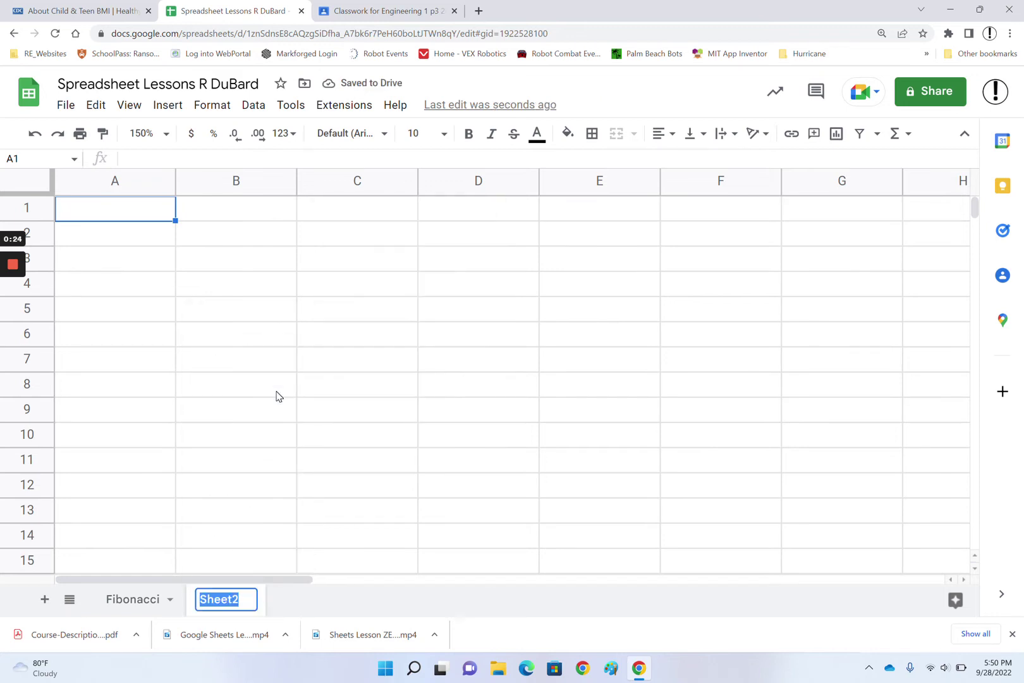
pyautogui.write('MC g')
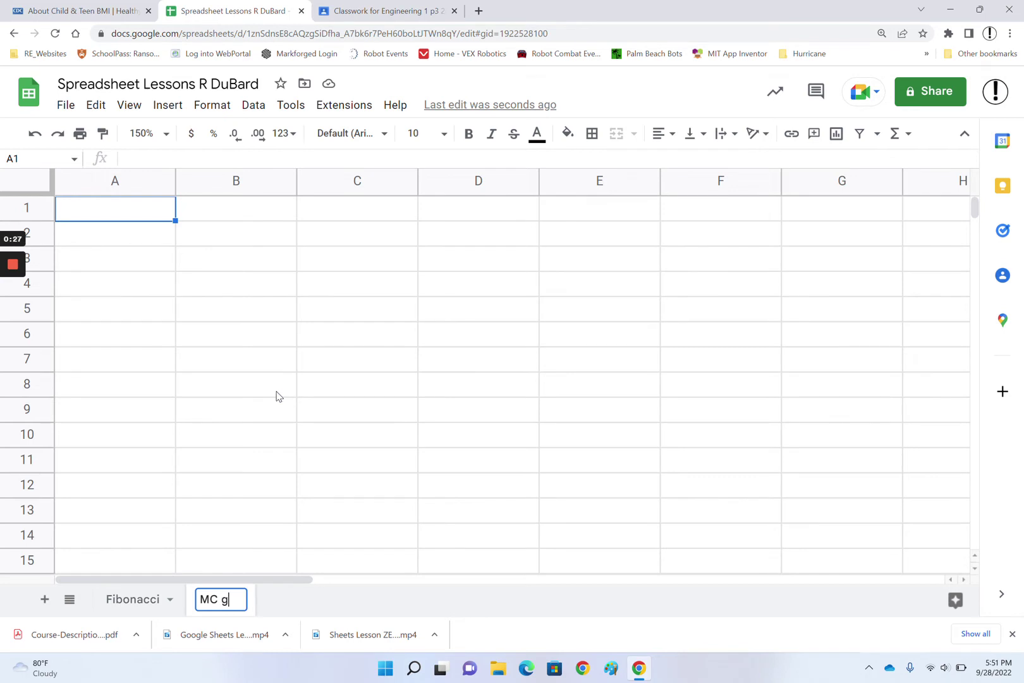
pyautogui.write('rader')
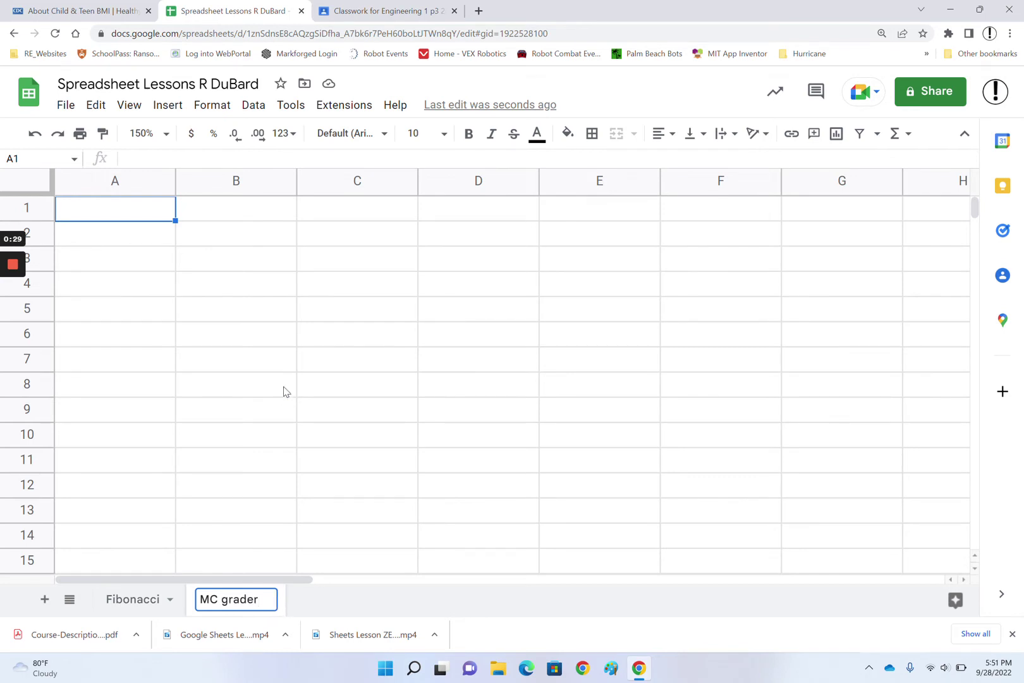
pyautogui.click(412, 387)
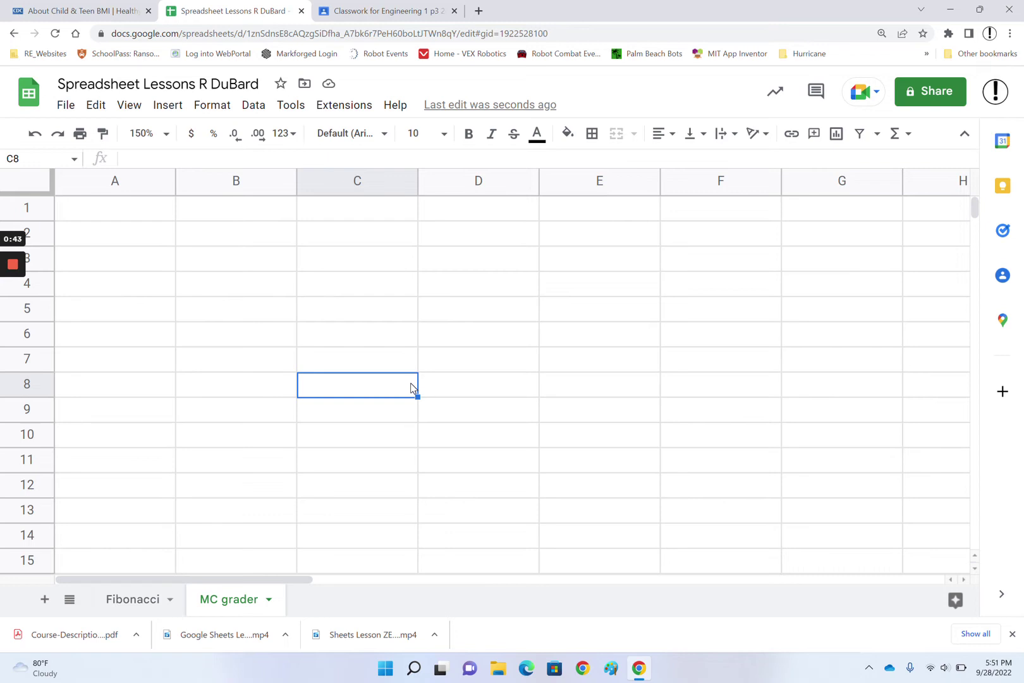
# Step: Enter the heading "# correct" in cell B2 and the starting value 50 in cell B3
pyautogui.click(228, 241)
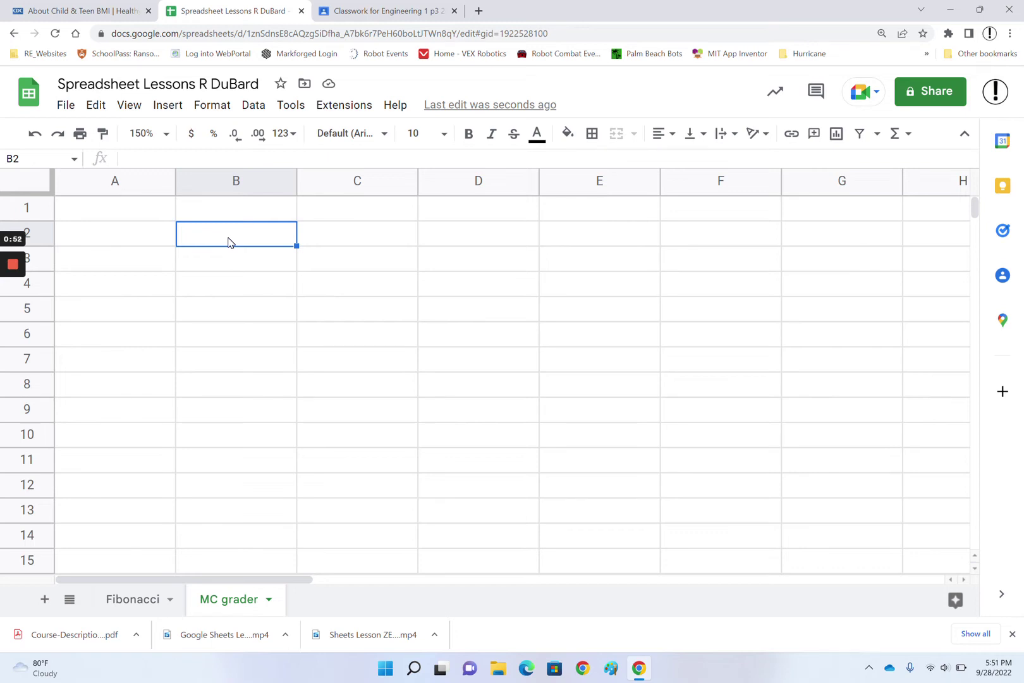
pyautogui.write('# correct')
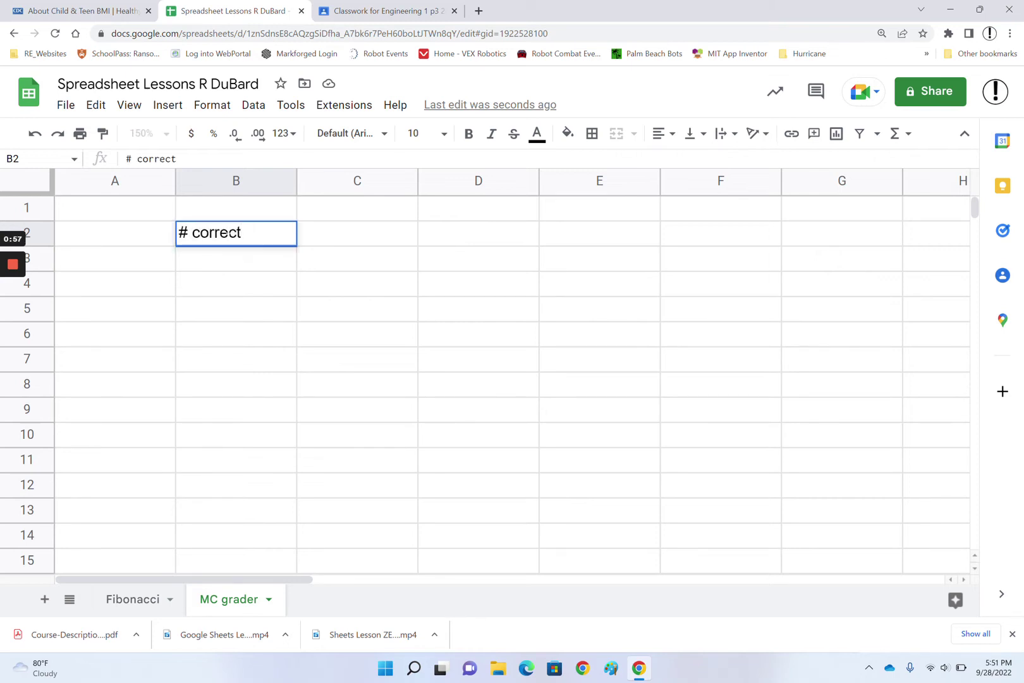
pyautogui.press('Return')
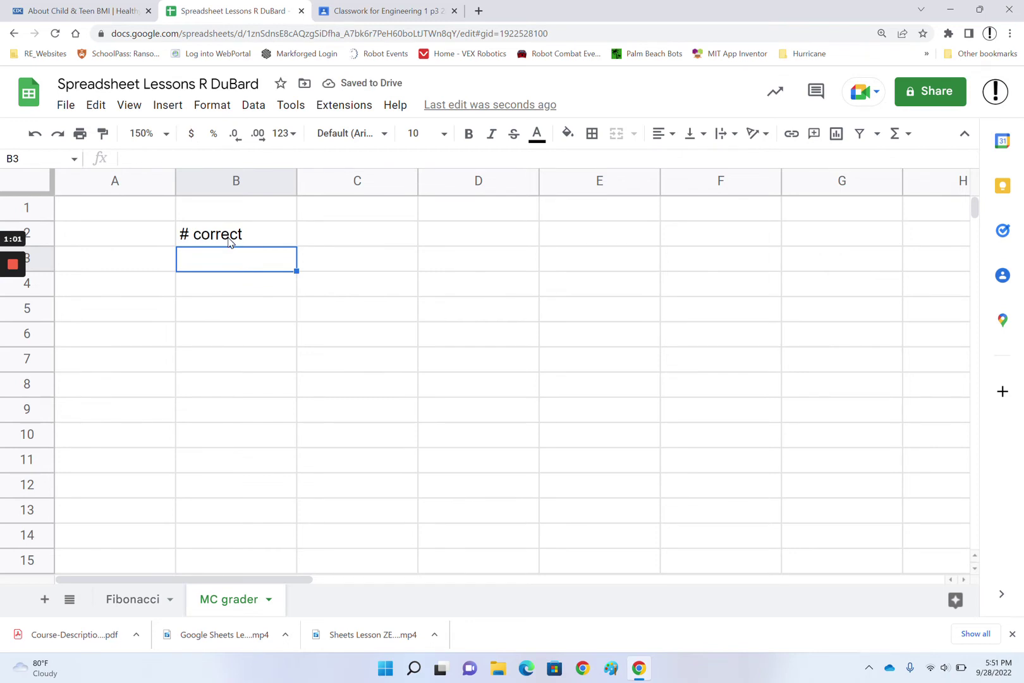
pyautogui.write('50')
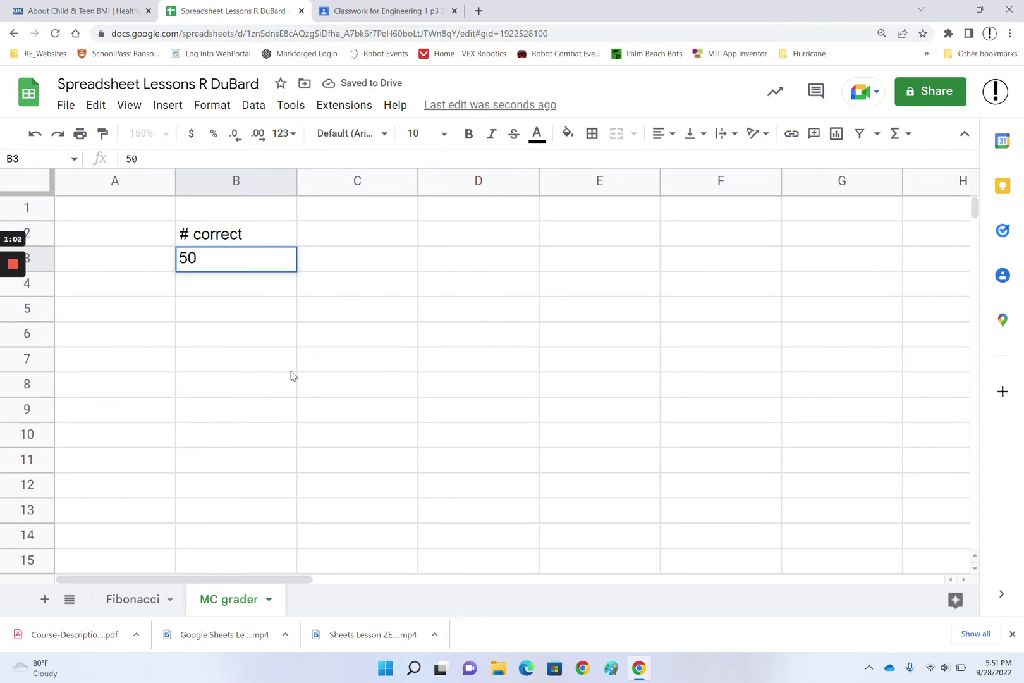
pyautogui.click(390, 309)
# Step: Change the text color of the starting value in B3 to the custom red
pyautogui.click(269, 259)
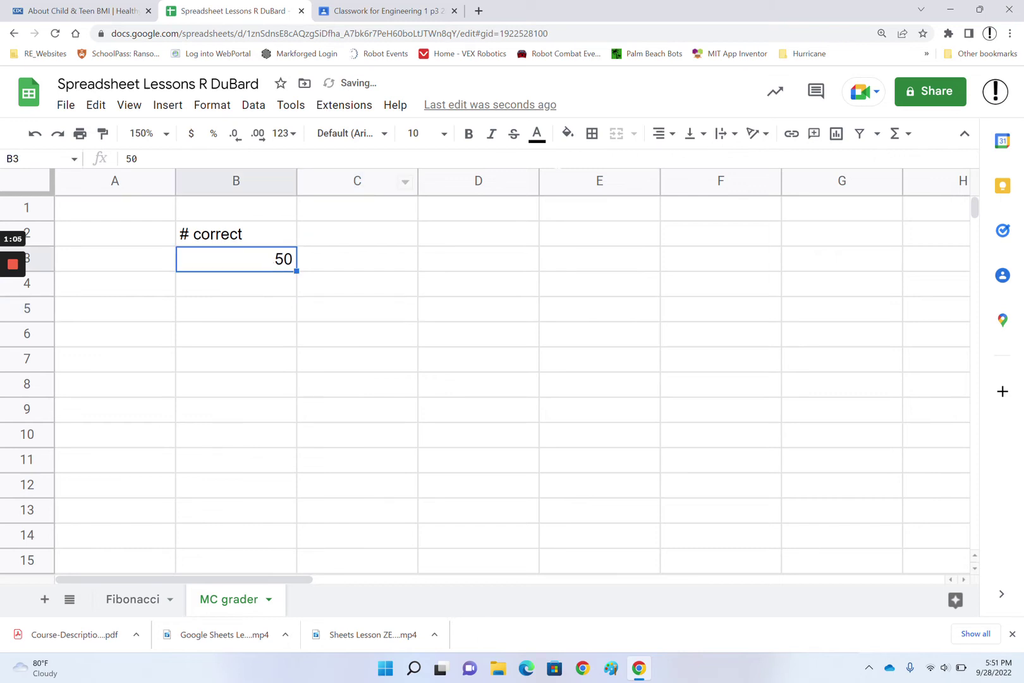
pyautogui.click(540, 140)
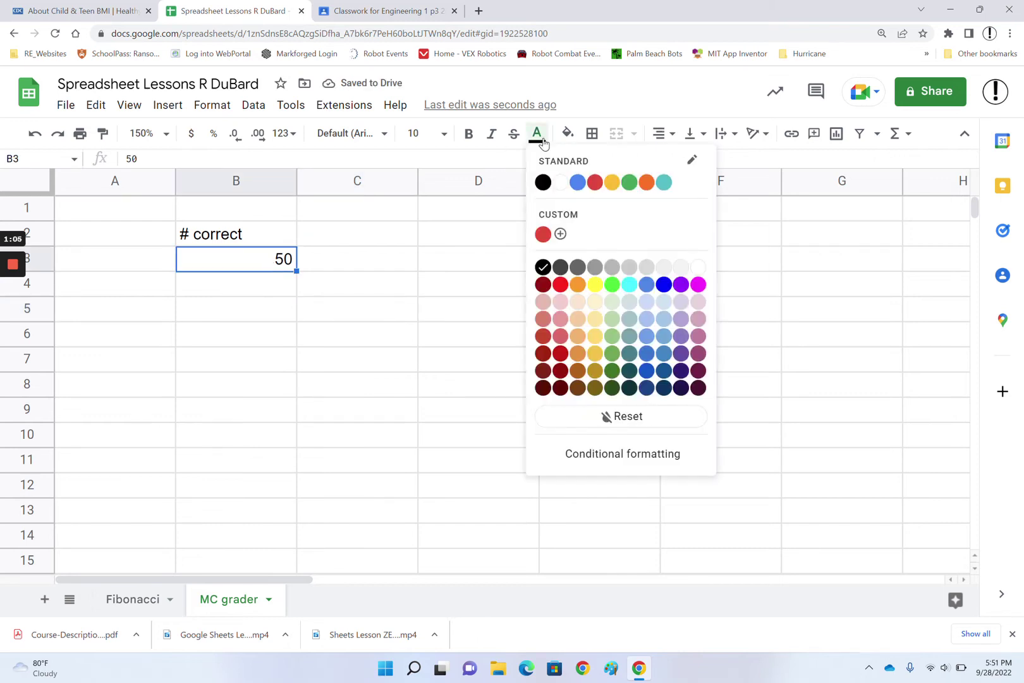
pyautogui.click(543, 235)
pyautogui.click(430, 261)
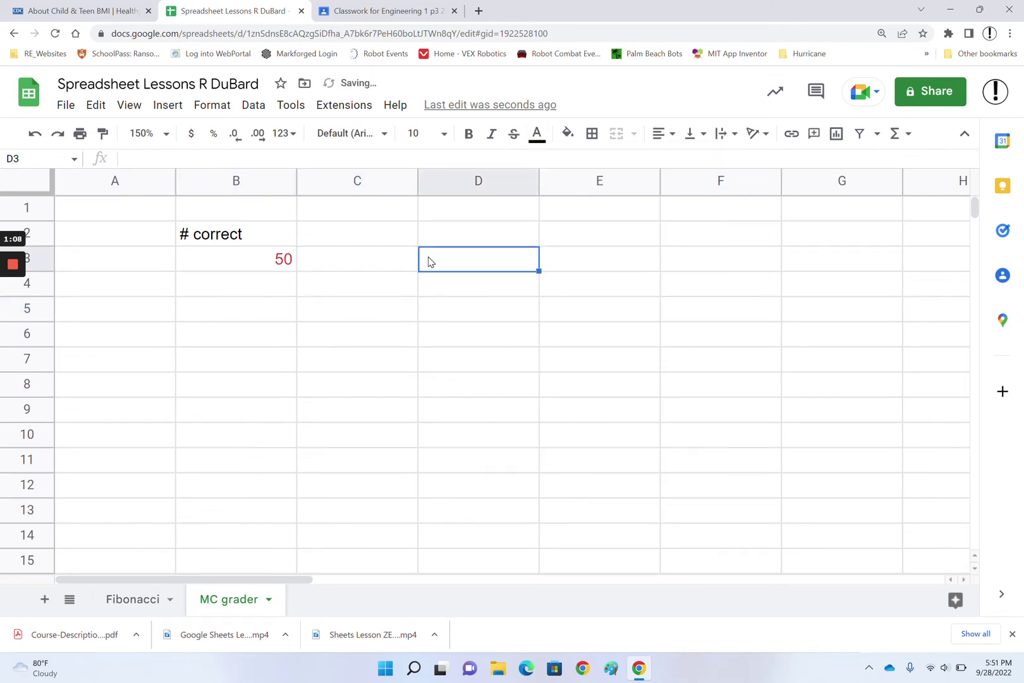
# Step: Enter the heading "Grade" in cell C2 and begin a formula in cell B4
pyautogui.click(283, 280)
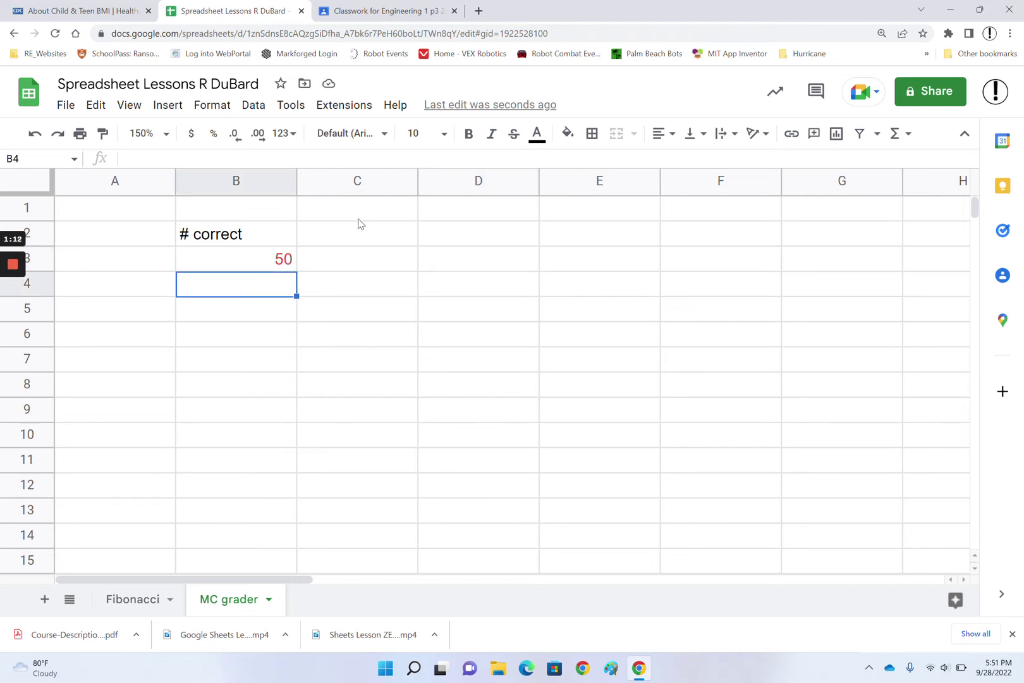
pyautogui.click(346, 242)
pyautogui.write('Grade')
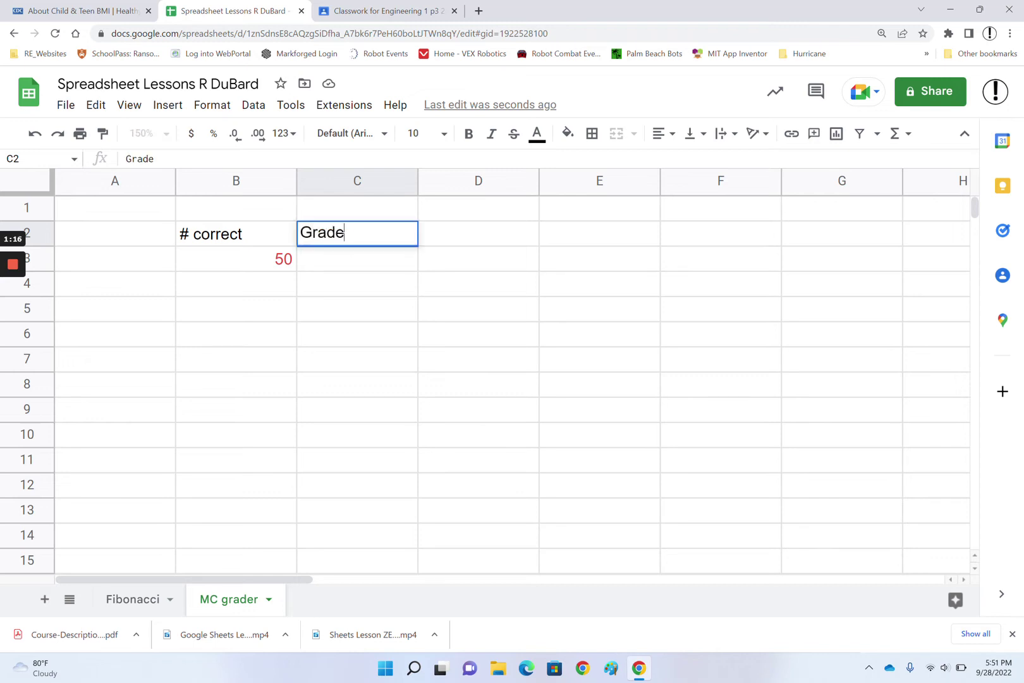
pyautogui.click(373, 264)
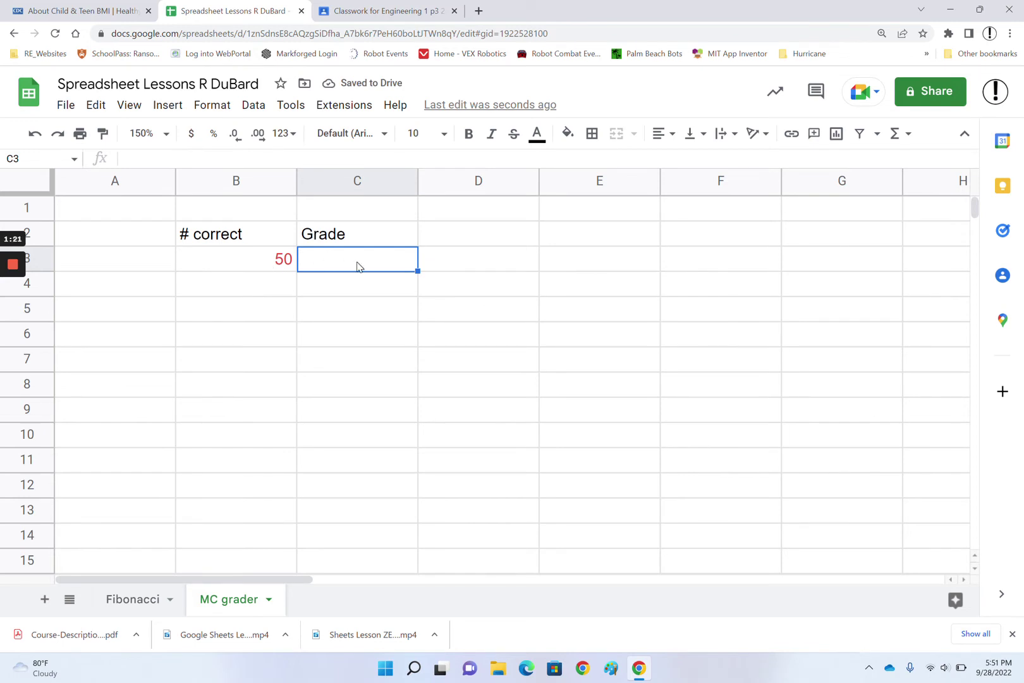
pyautogui.click(267, 295)
pyautogui.write('=')
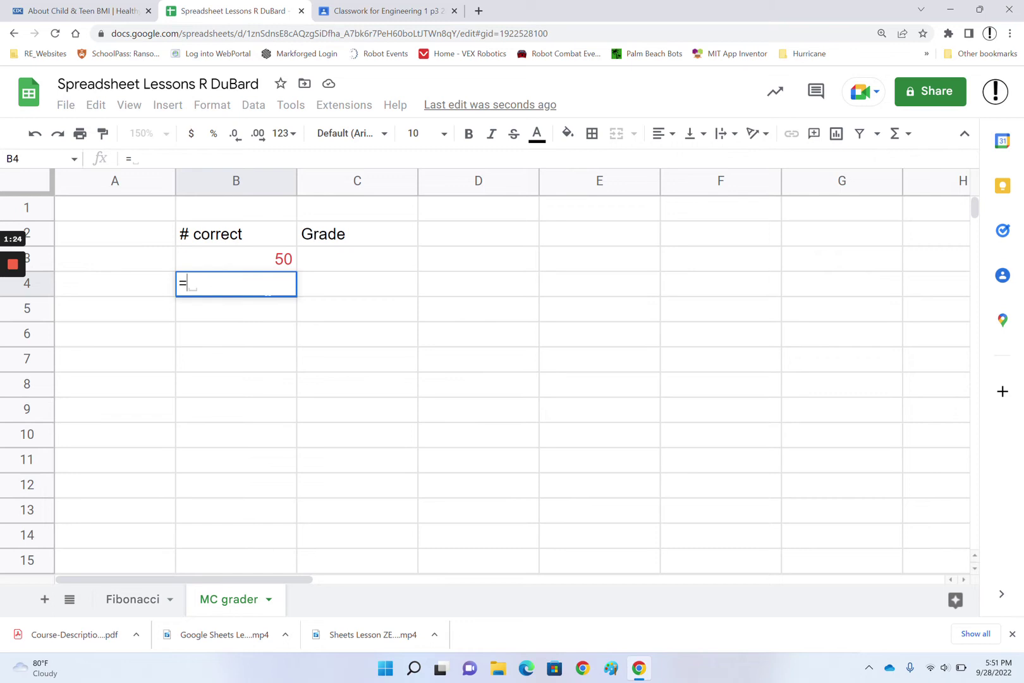
pyautogui.click(267, 265)
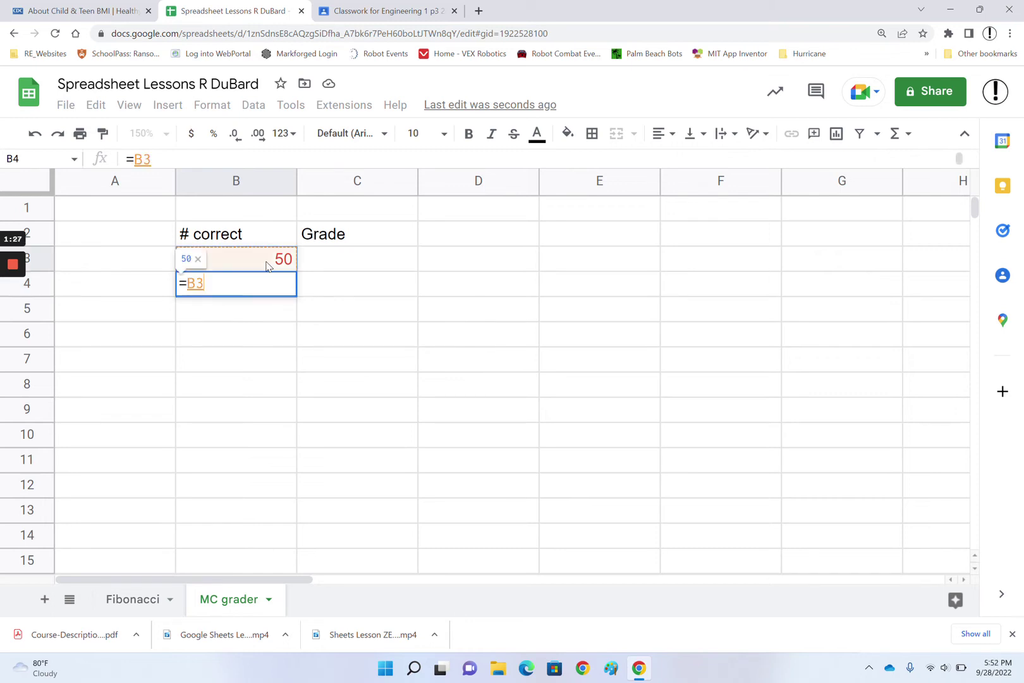
pyautogui.write('-1')
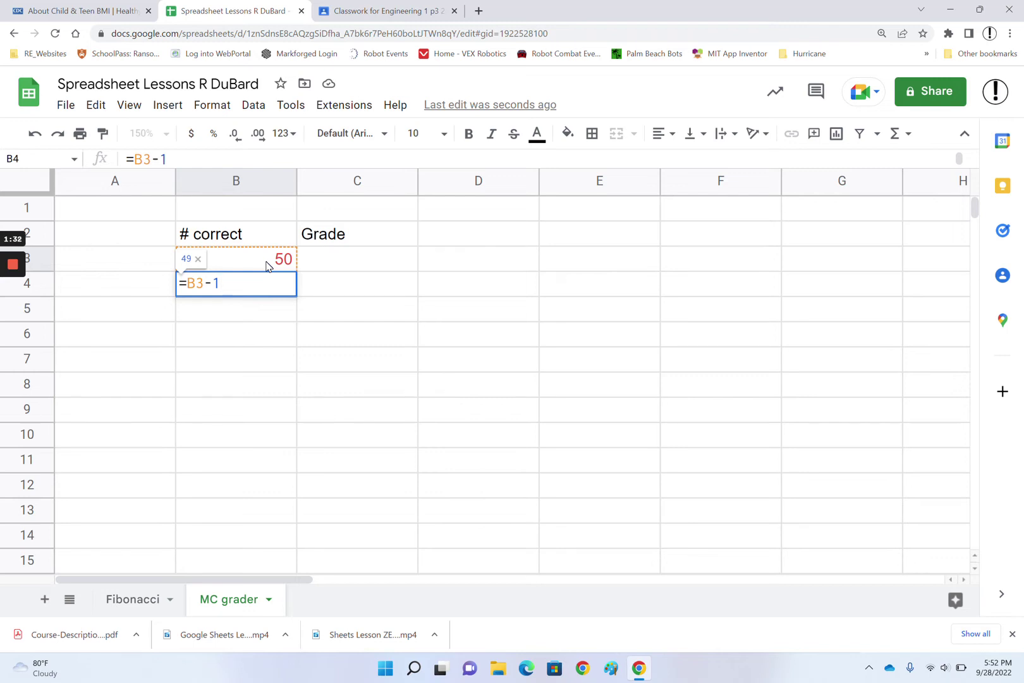
pyautogui.press('BackSpace')
pyautogui.press('BackSpace')
pyautogui.press('BackSpace')
pyautogui.press('BackSpace')
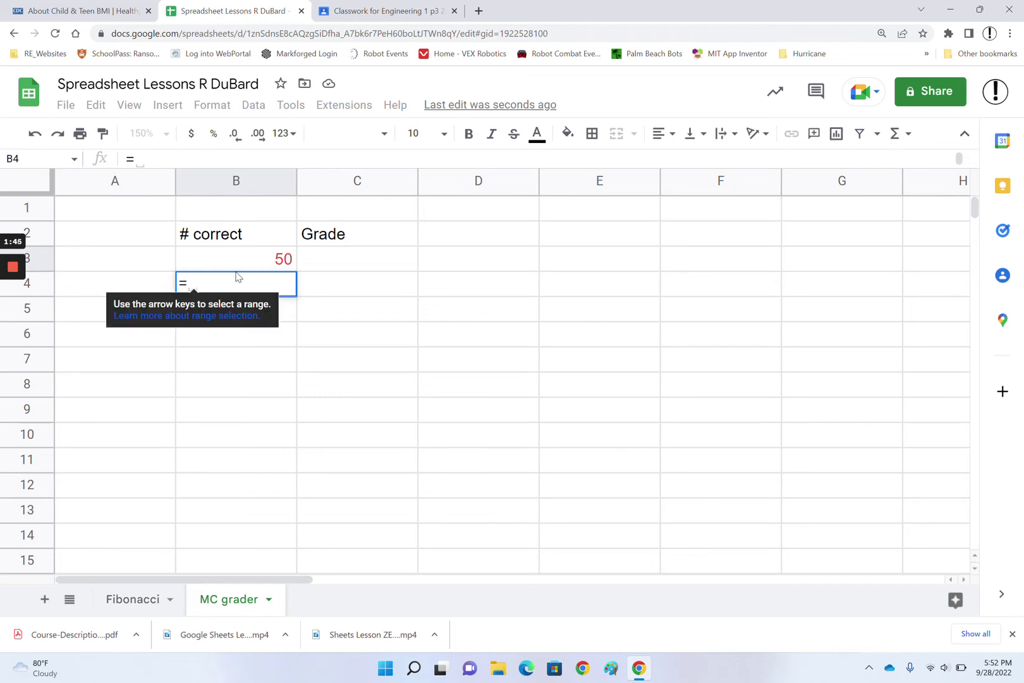
# Step: Complete the formula in B4 as =B3-1 and fill it down the column through B18
pyautogui.click(287, 259)
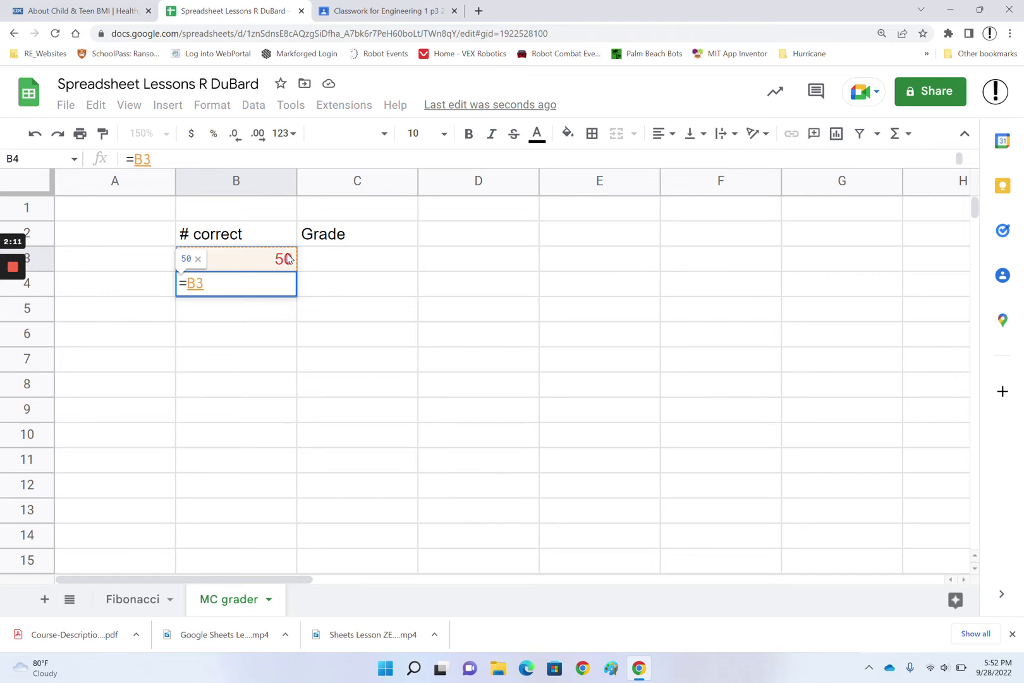
pyautogui.write('-1')
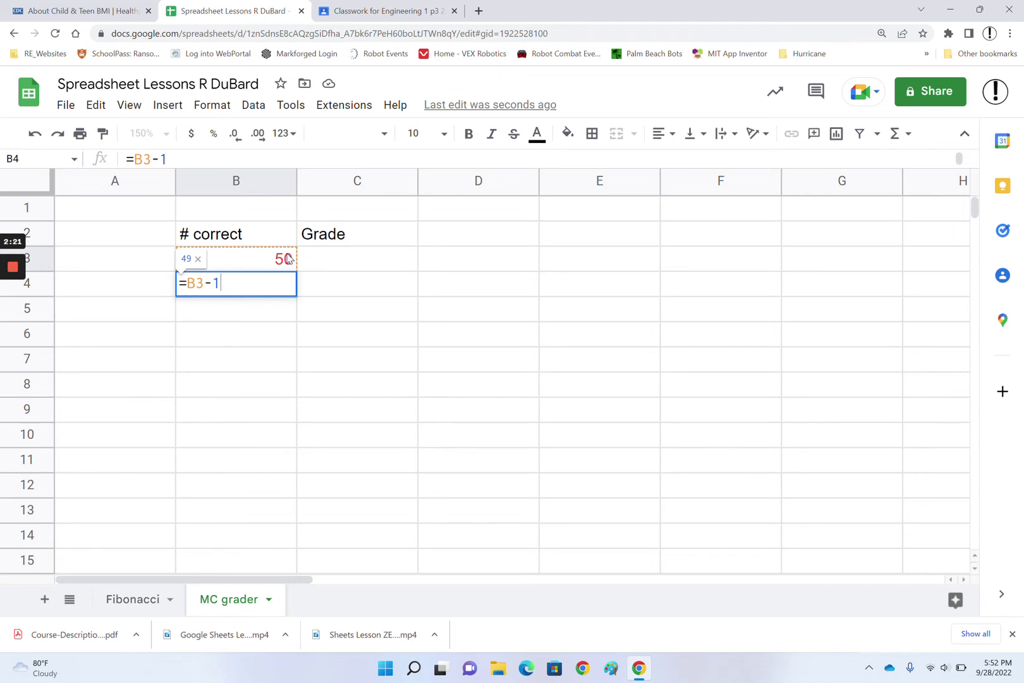
pyautogui.press('Return')
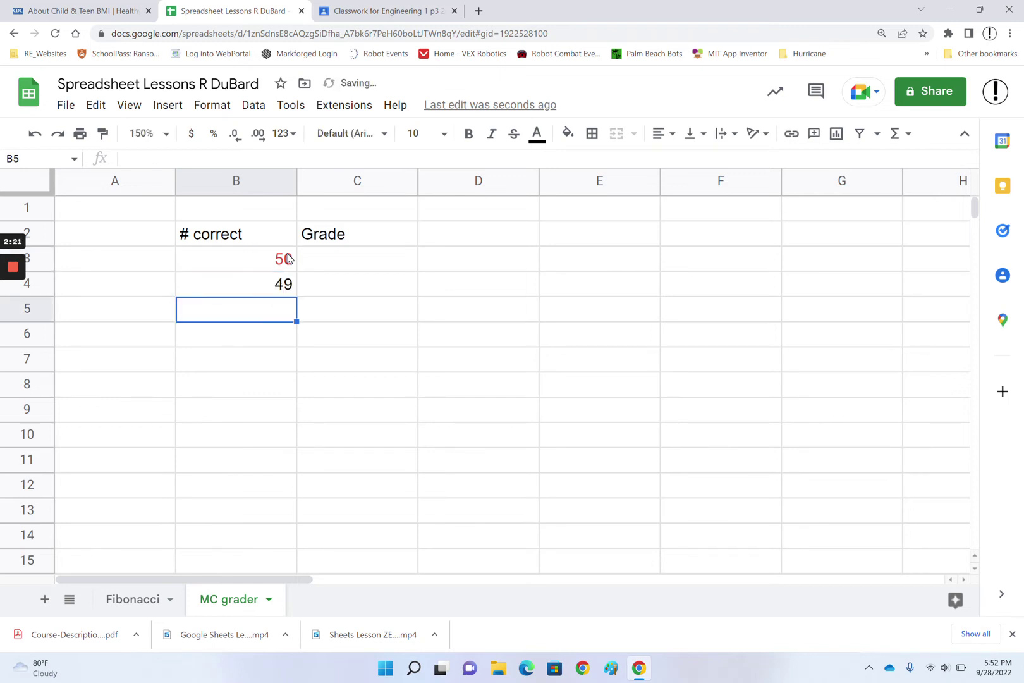
pyautogui.click(280, 286)
pyautogui.moveTo(297, 296); pyautogui.dragTo(302, 587)
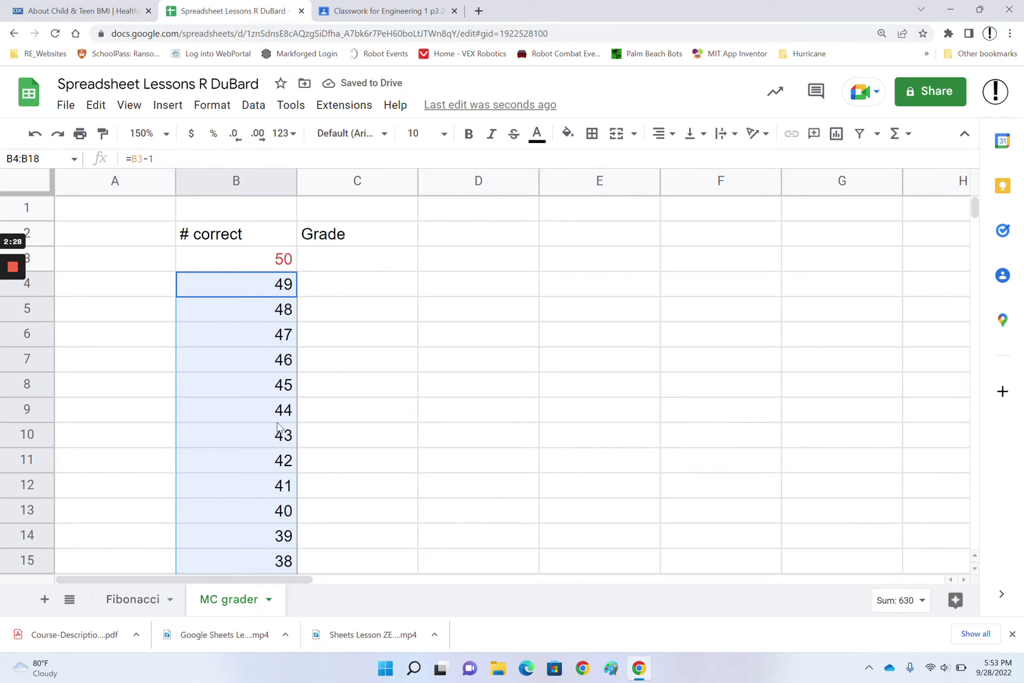
pyautogui.click(352, 263)
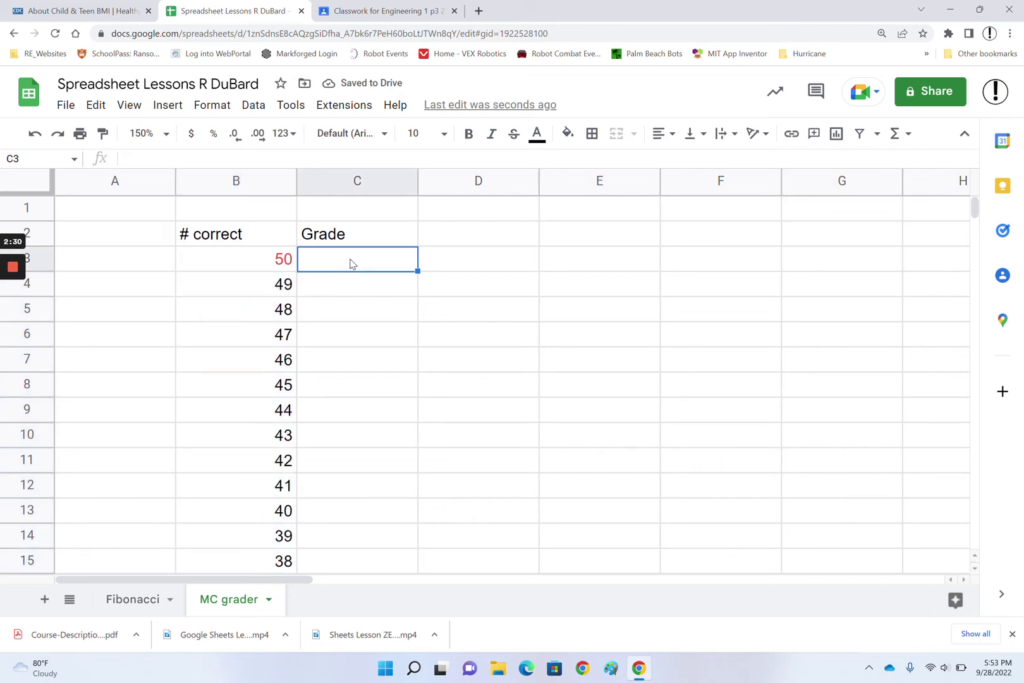
# Step: Test the countdown by setting the starting value in B3 to 49 and returning it to 50
pyautogui.click(270, 267)
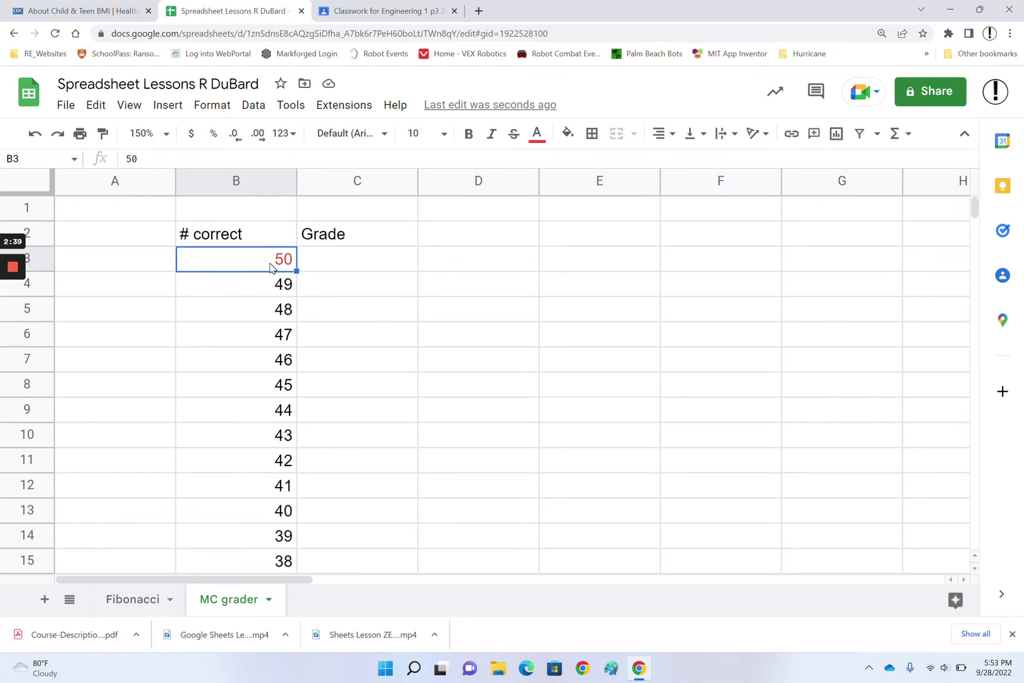
pyautogui.write('49')
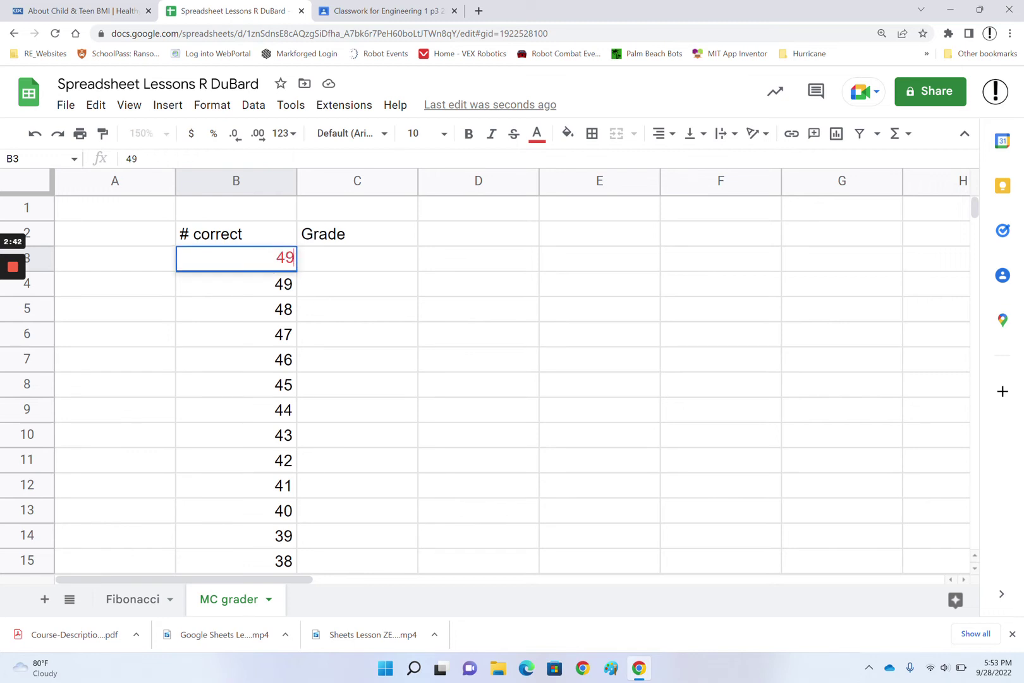
pyautogui.press('Return')
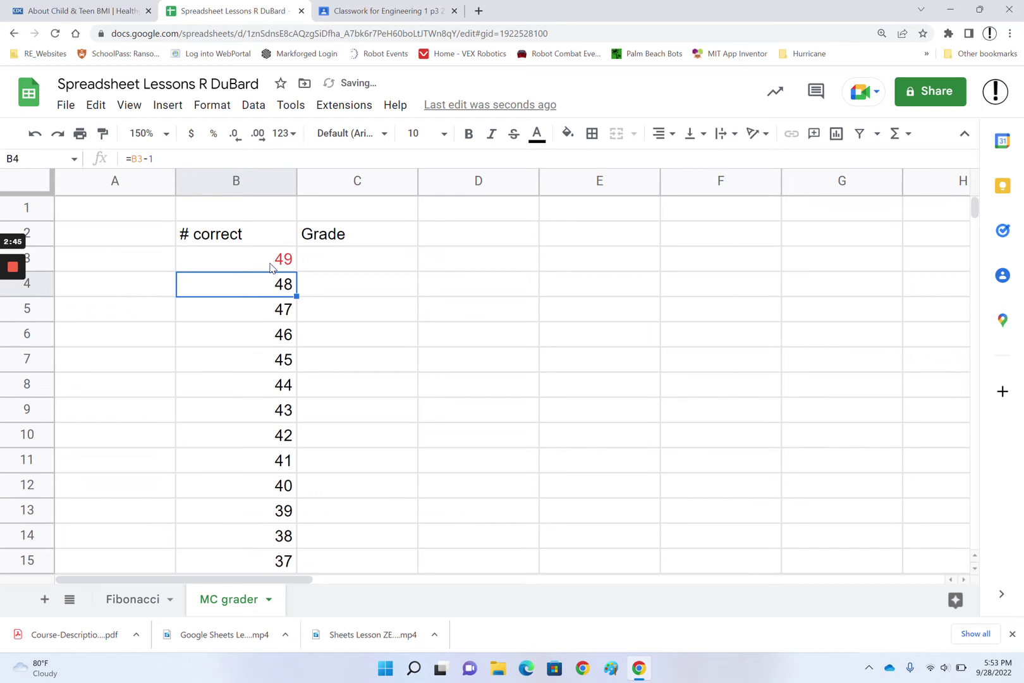
pyautogui.click(270, 267)
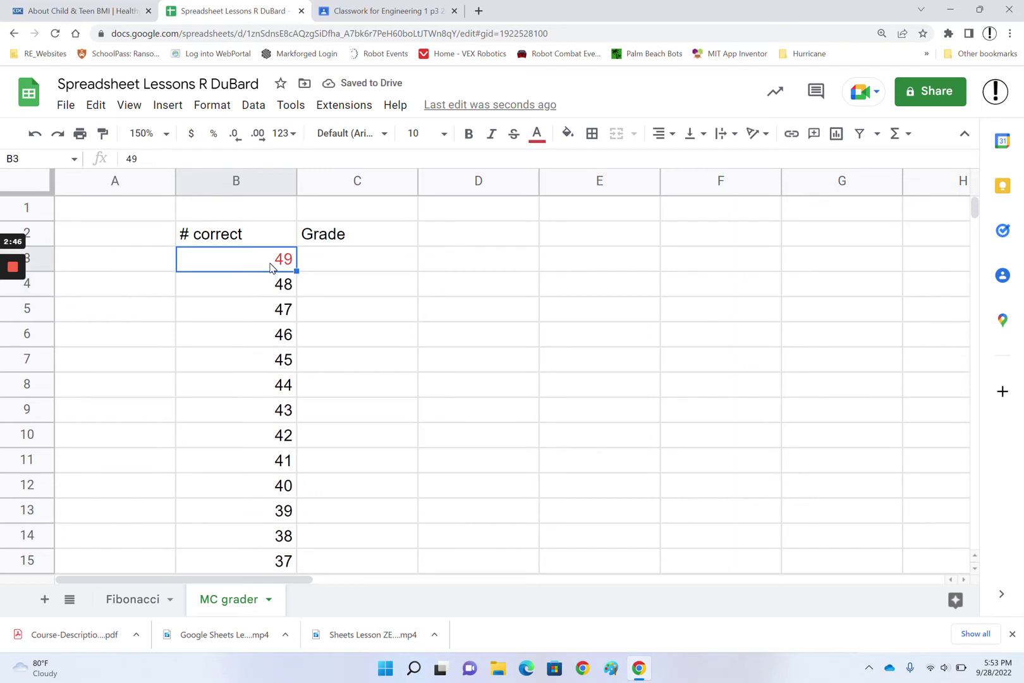
pyautogui.write('50')
pyautogui.press('Return')
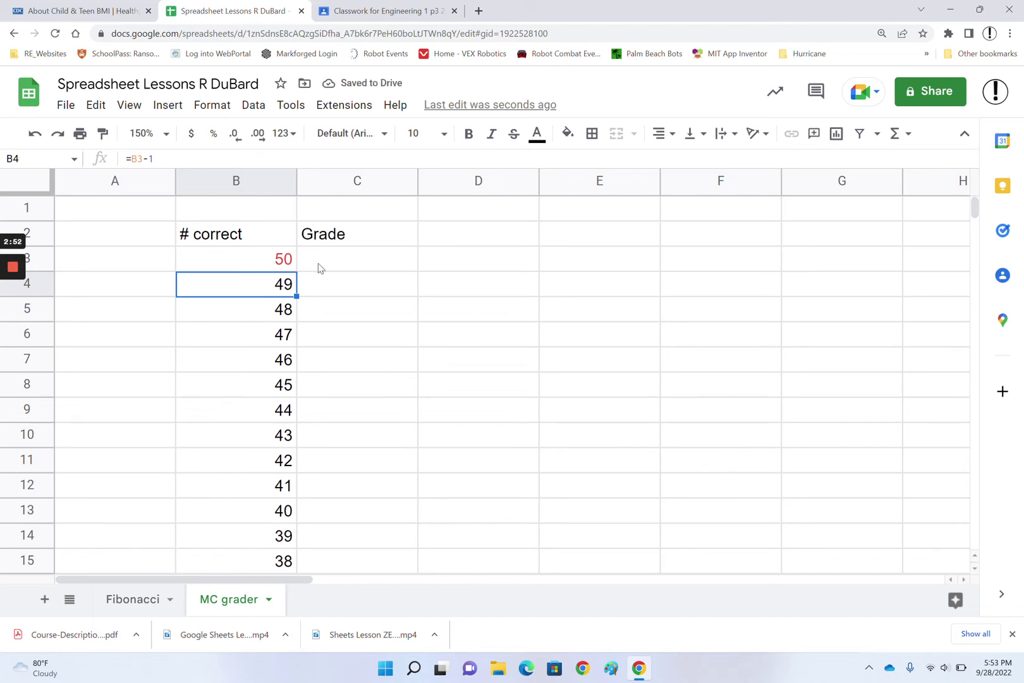
# Step: Enter the grade formula =B8/B3 in cell C8 and reject the suggested autofill
pyautogui.click(364, 266)
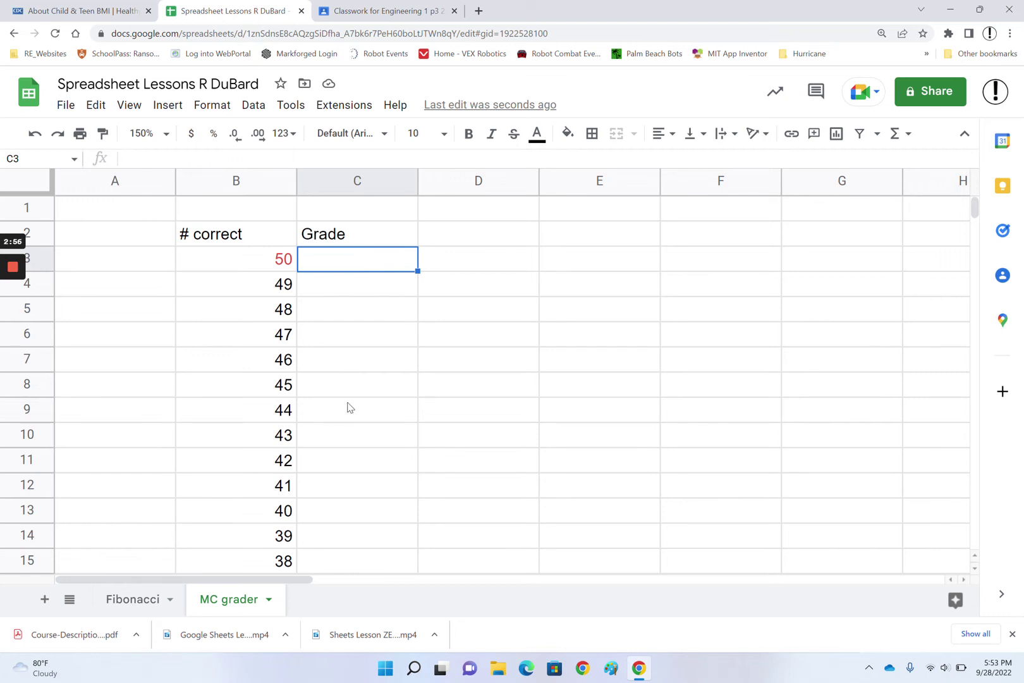
pyautogui.click(358, 396)
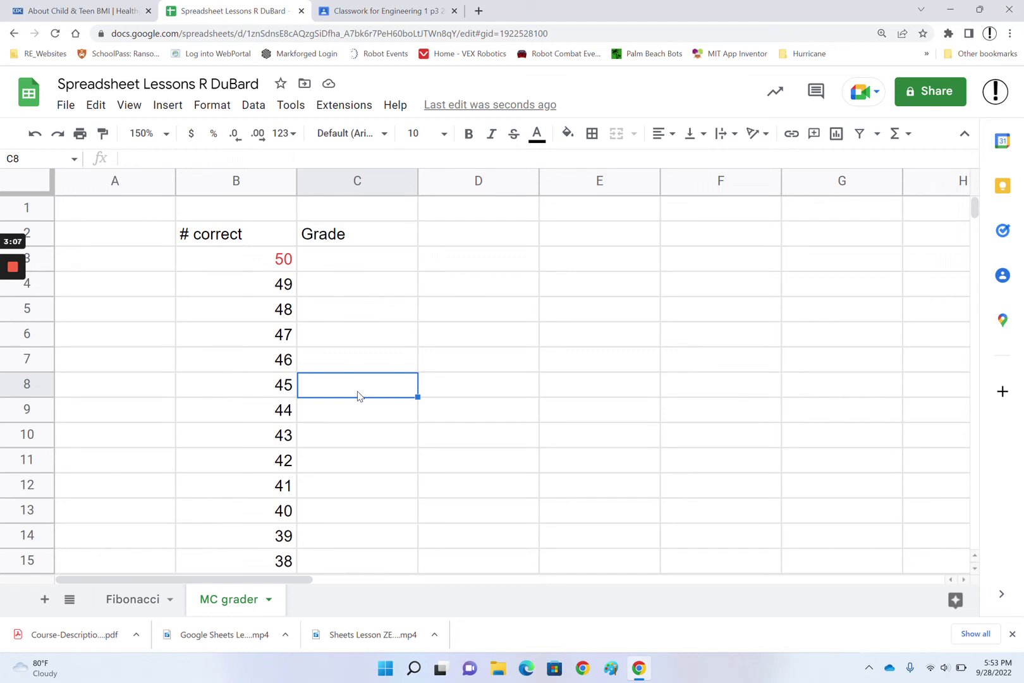
pyautogui.write('=')
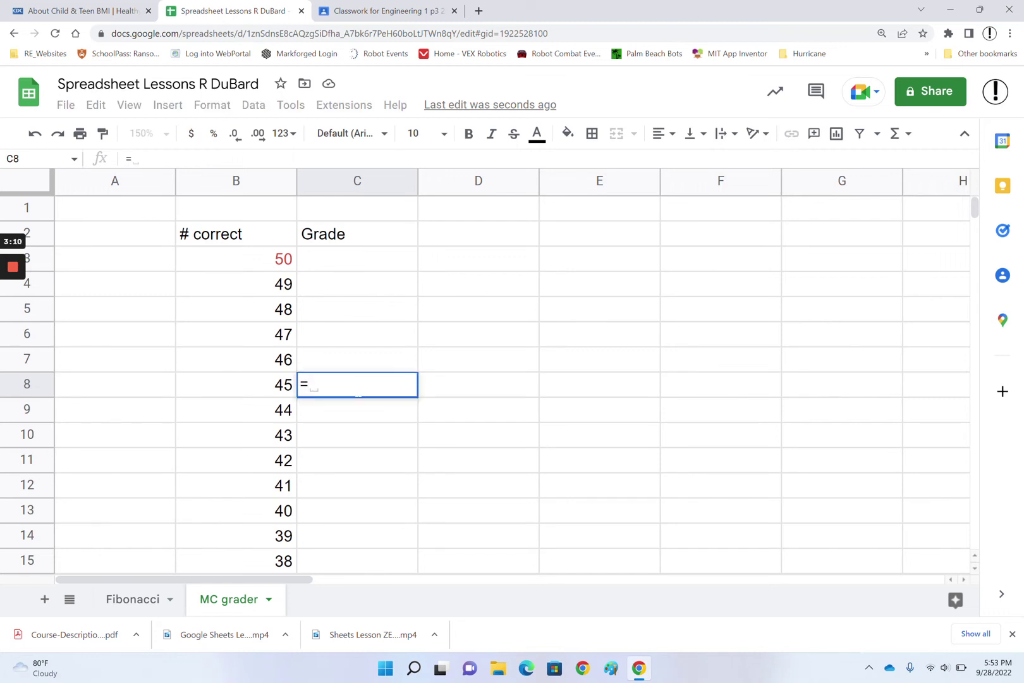
pyautogui.click(272, 389)
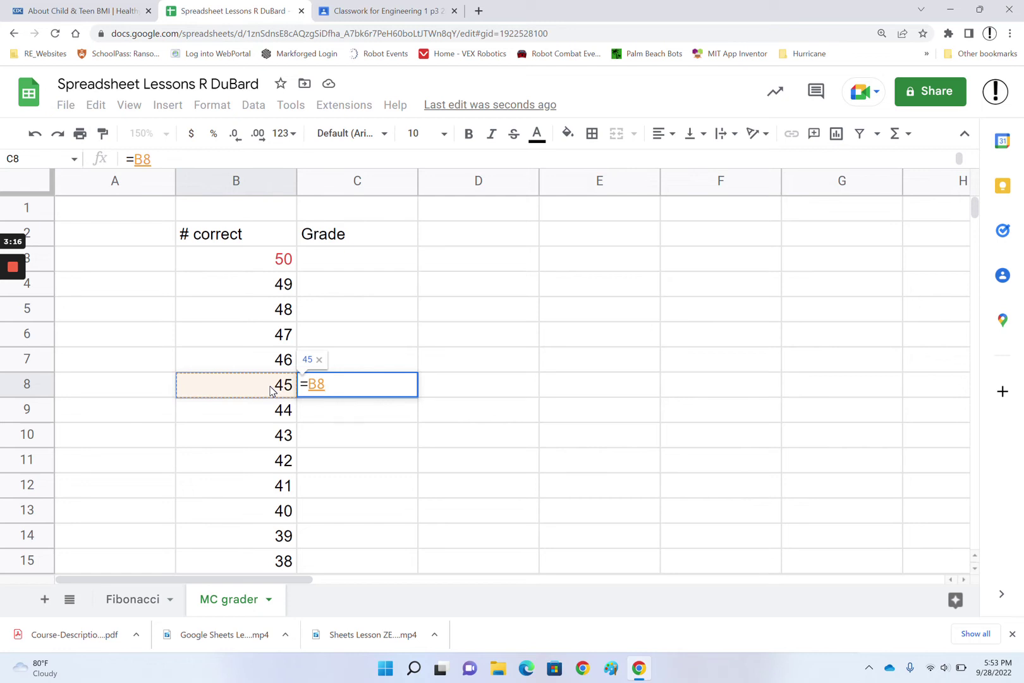
pyautogui.write('/')
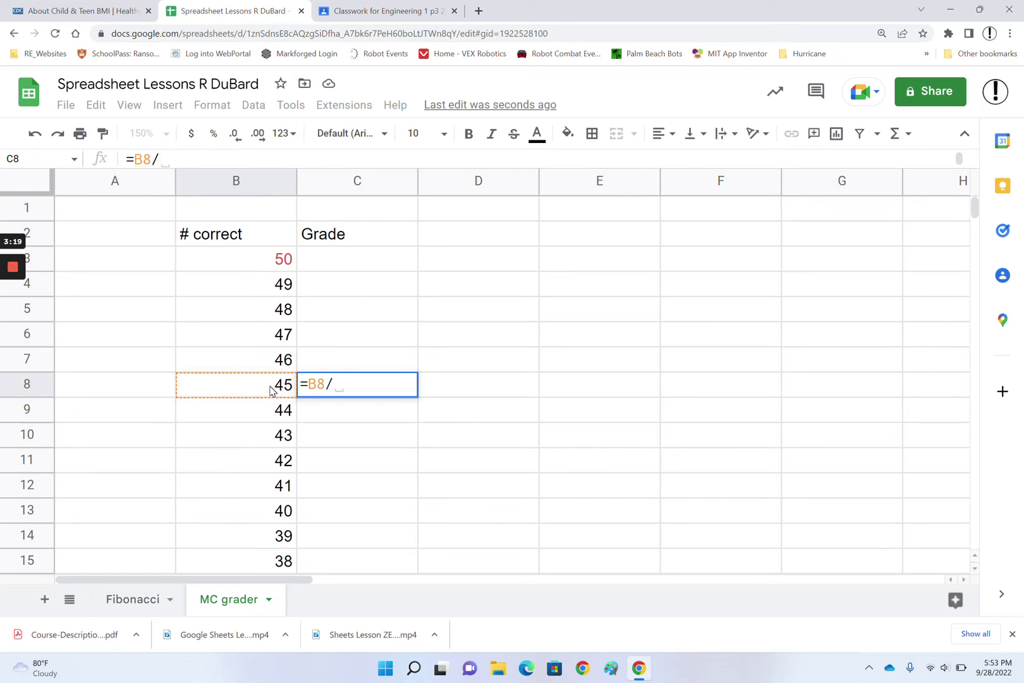
pyautogui.click(280, 258)
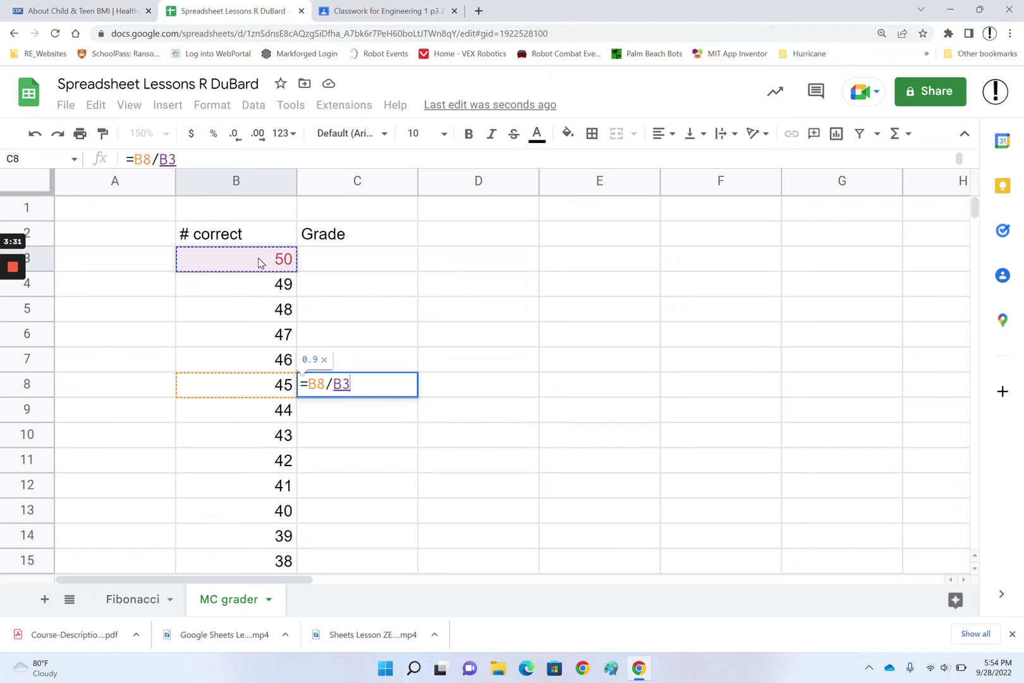
pyautogui.press('Return')
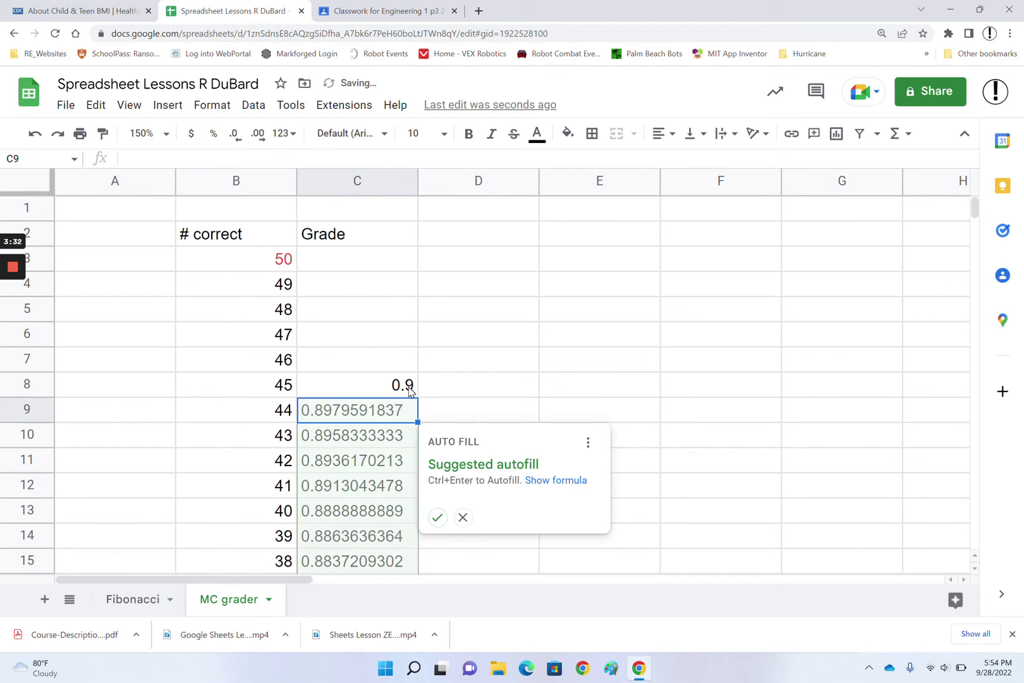
pyautogui.click(463, 518)
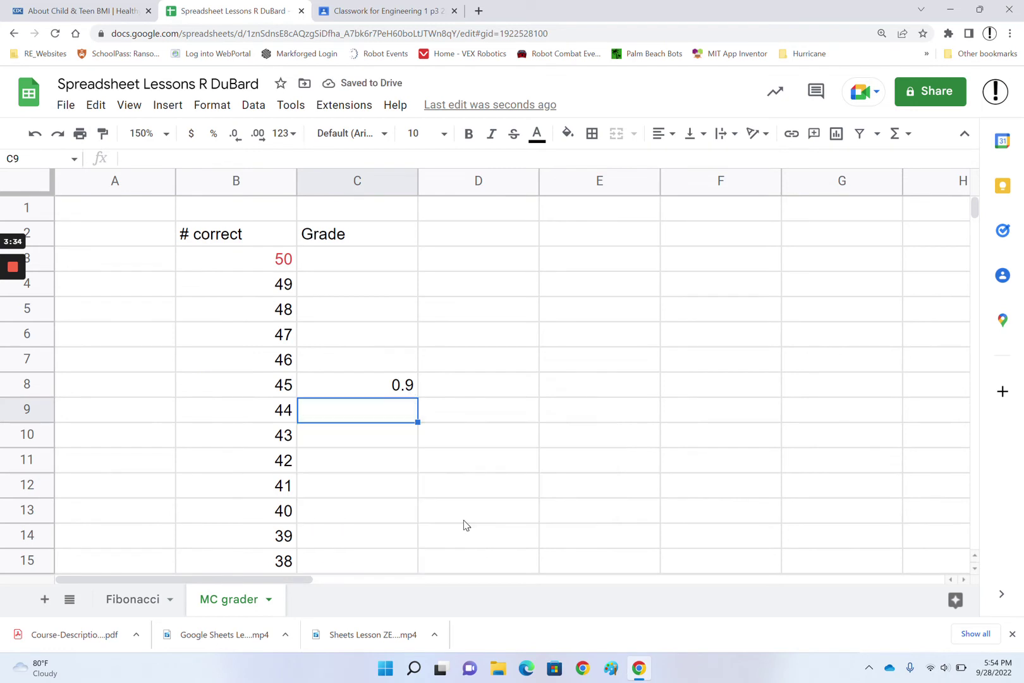
# Step: Format the grade in C8 as a percentage with two decimal places
pyautogui.click(388, 394)
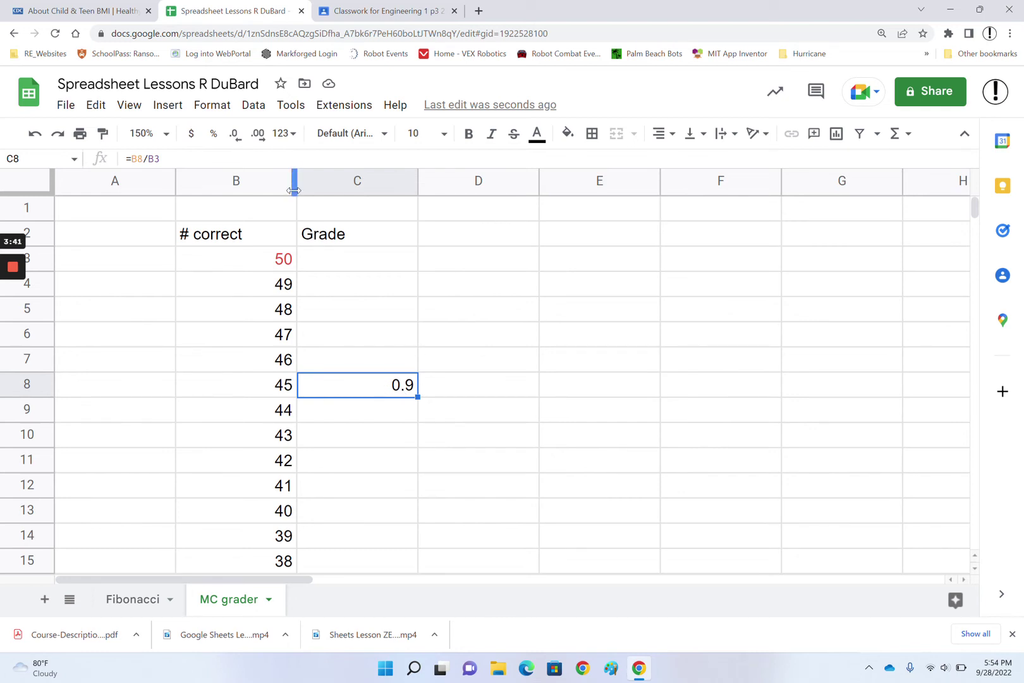
pyautogui.click(214, 135)
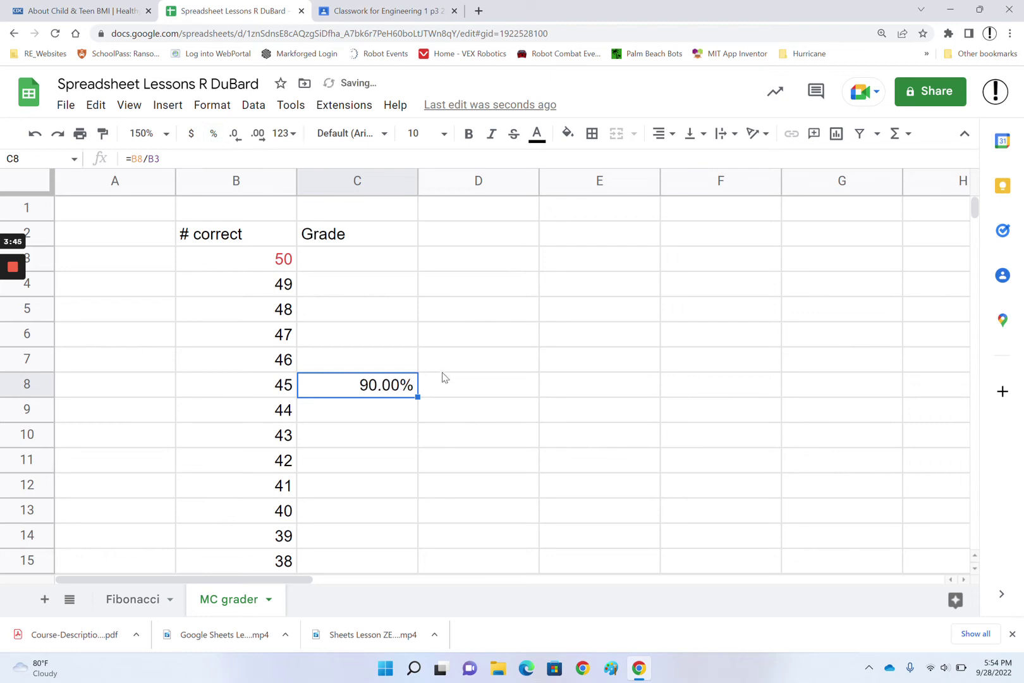
pyautogui.click(258, 134)
pyautogui.click(235, 138)
pyautogui.click(235, 137)
pyautogui.click(259, 136)
# Step: Try to fill the grade formula from C8 up into C7 and read the cell's error note
pyautogui.moveTo(418, 398); pyautogui.dragTo(417, 360)
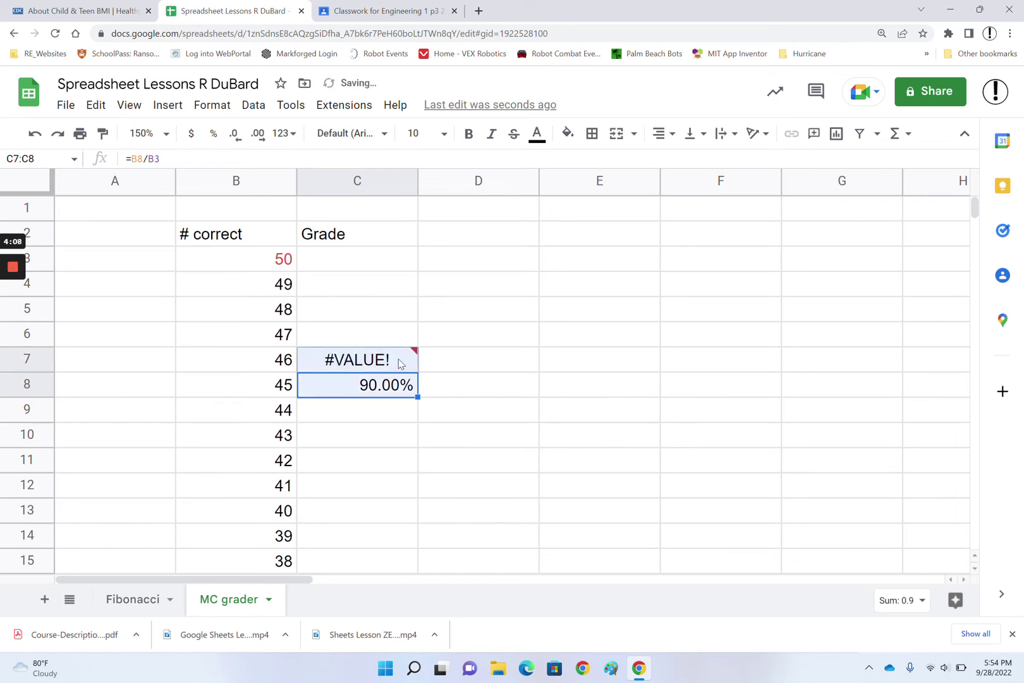
pyautogui.moveTo(388, 366)
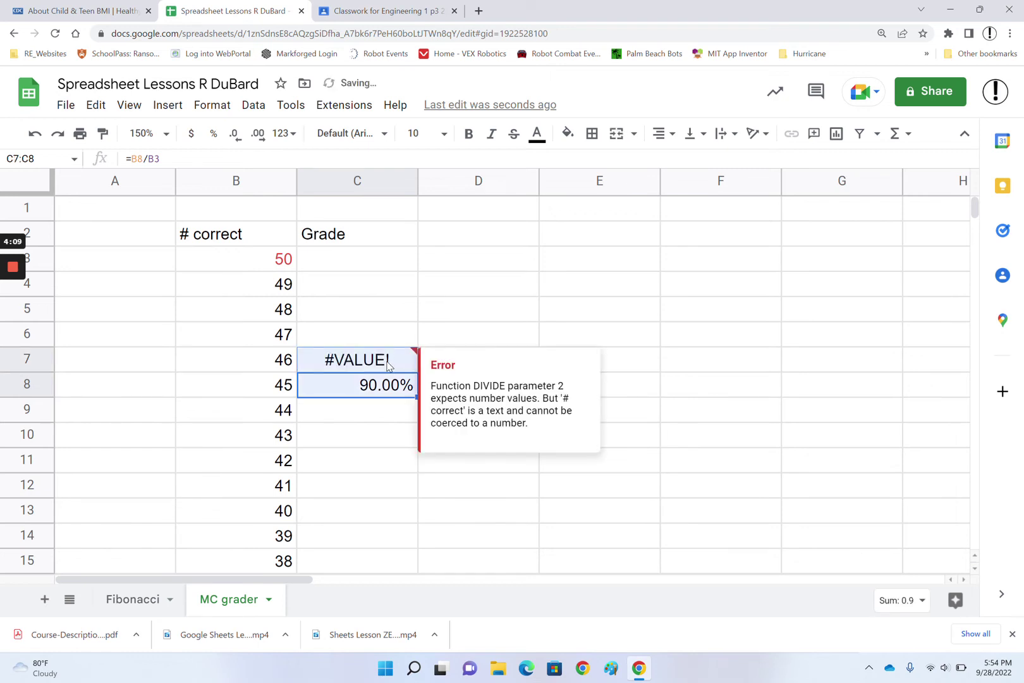
pyautogui.click(619, 332)
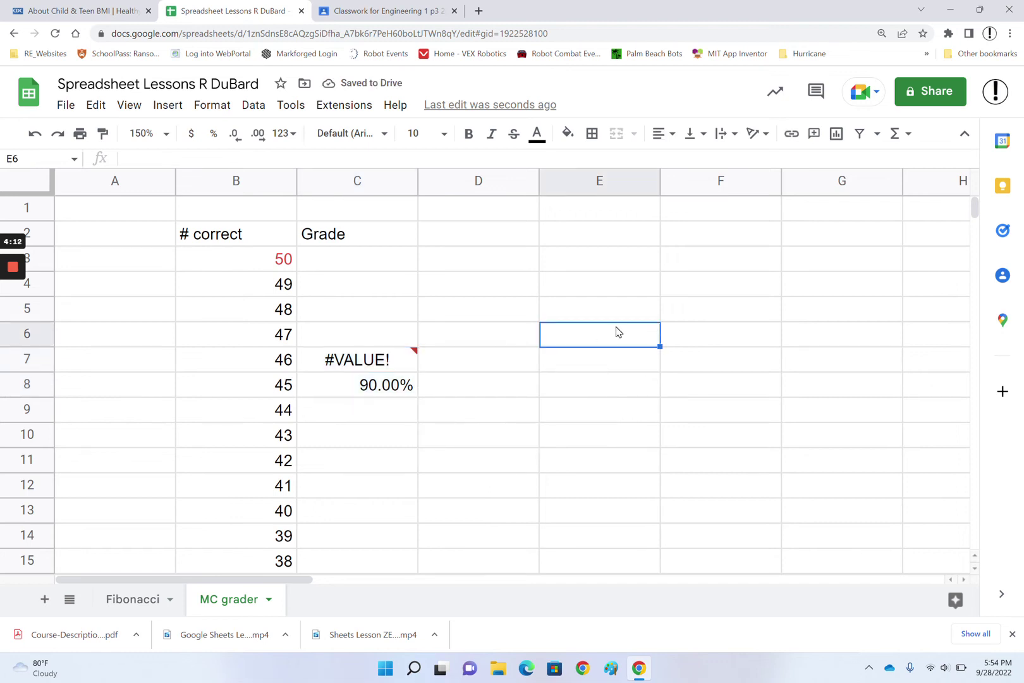
# Step: Compare the cell references in the C8 and C7 formulas and clear the contents of C7
pyautogui.click(382, 387)
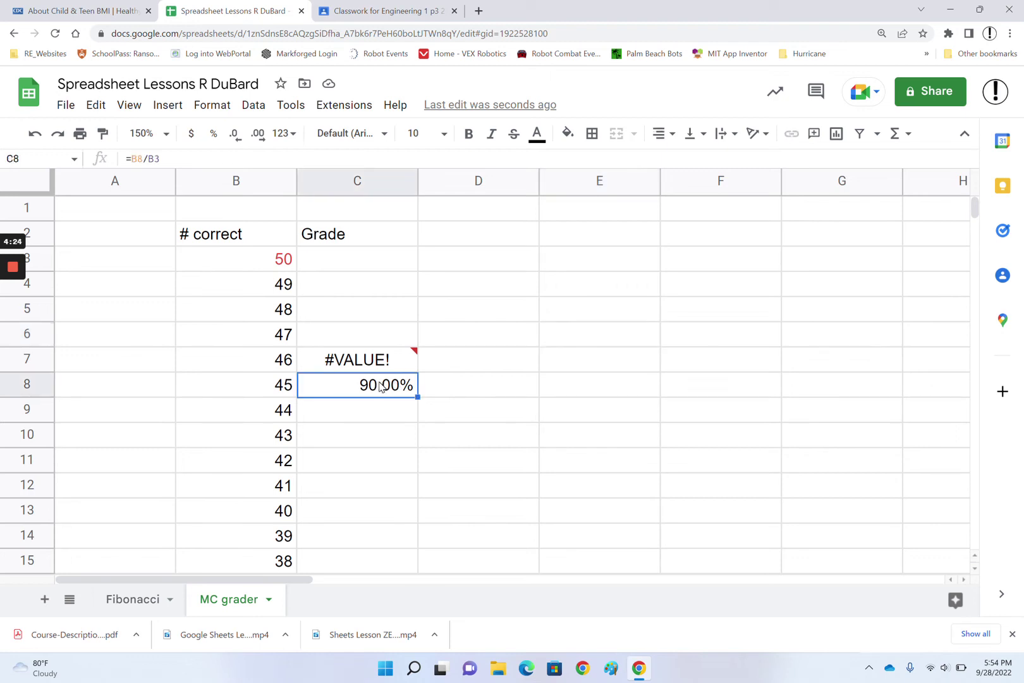
pyautogui.doubleClick(382, 387)
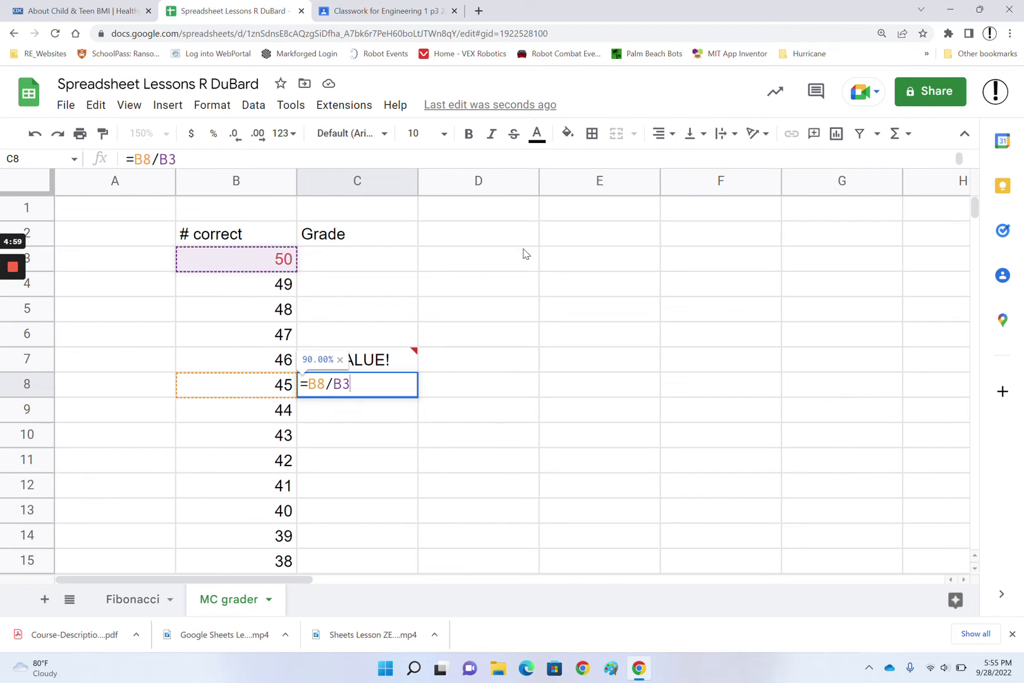
pyautogui.hotkey('ctrl', 'Return')
pyautogui.moveTo(338, 364)
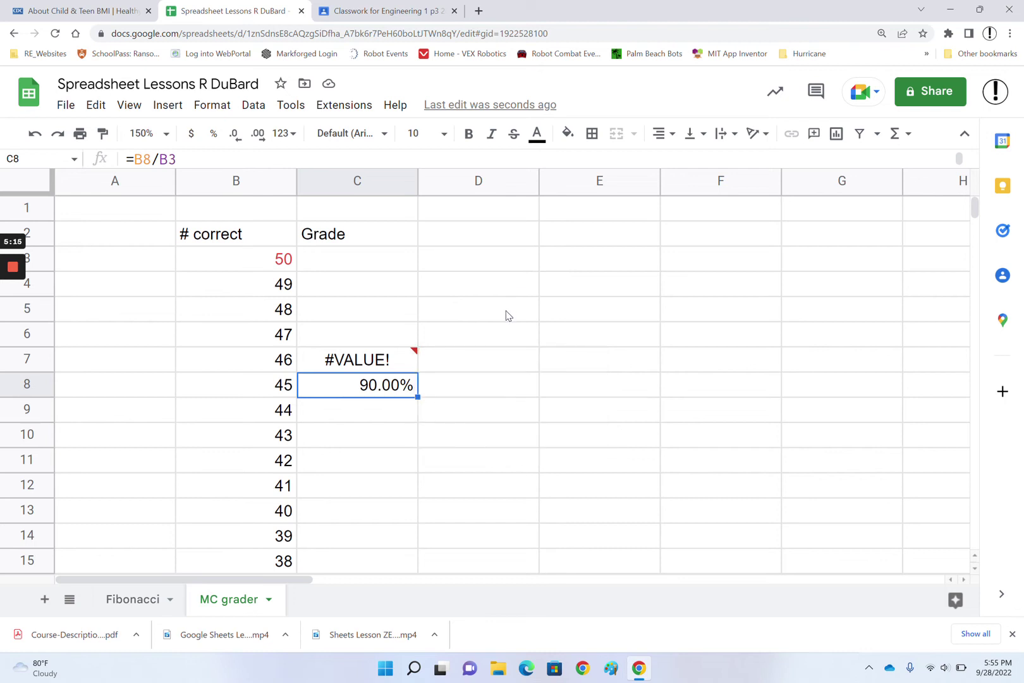
pyautogui.click(374, 365)
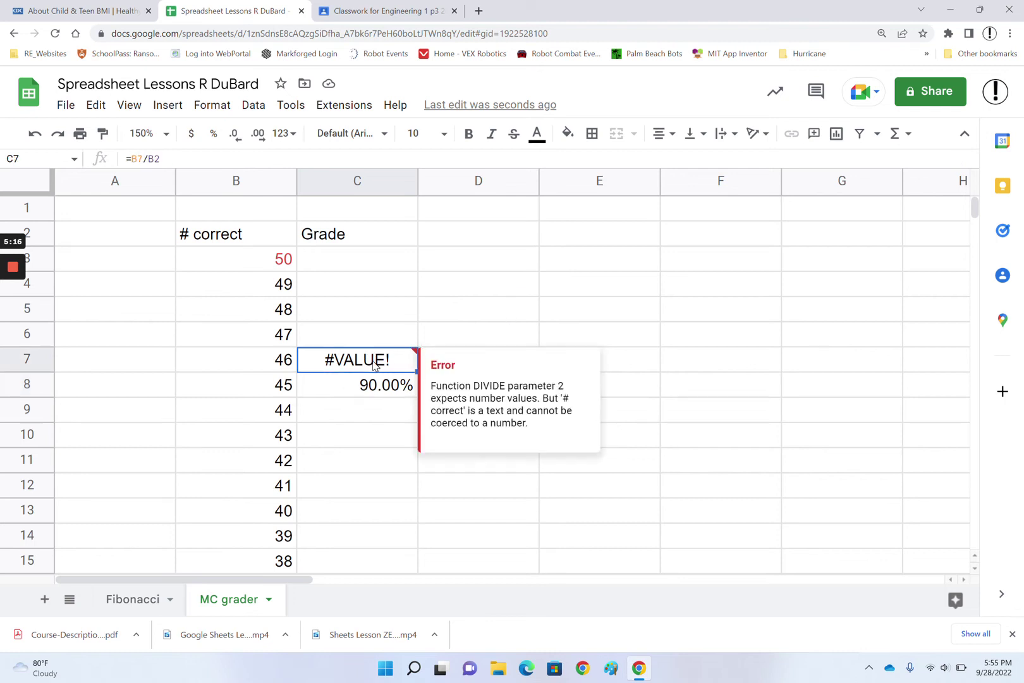
pyautogui.doubleClick(374, 365)
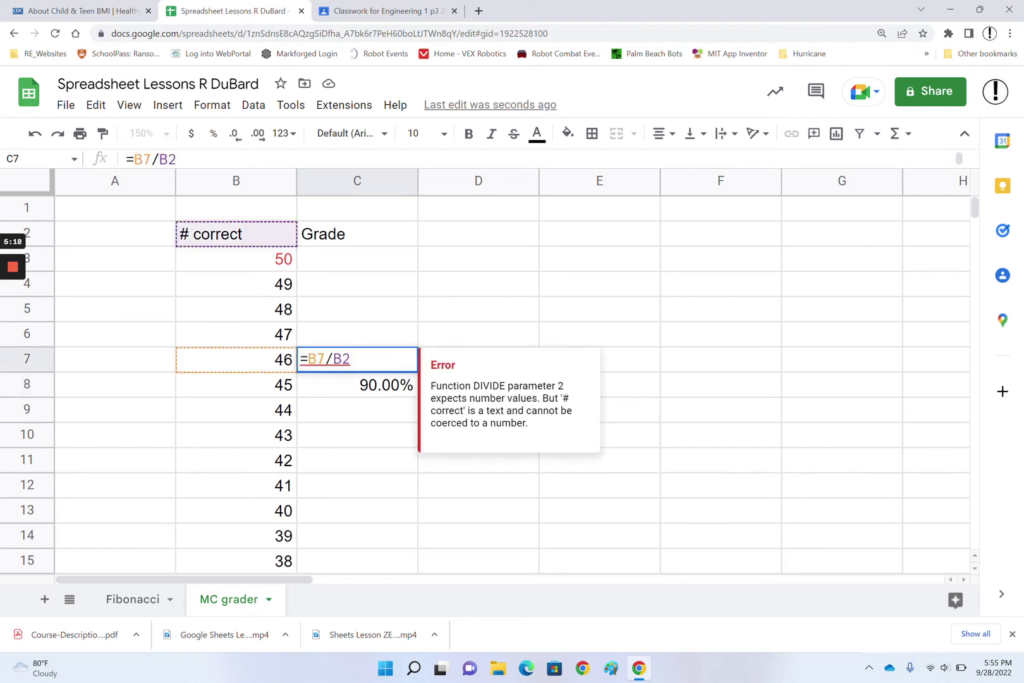
pyautogui.press('Escape')
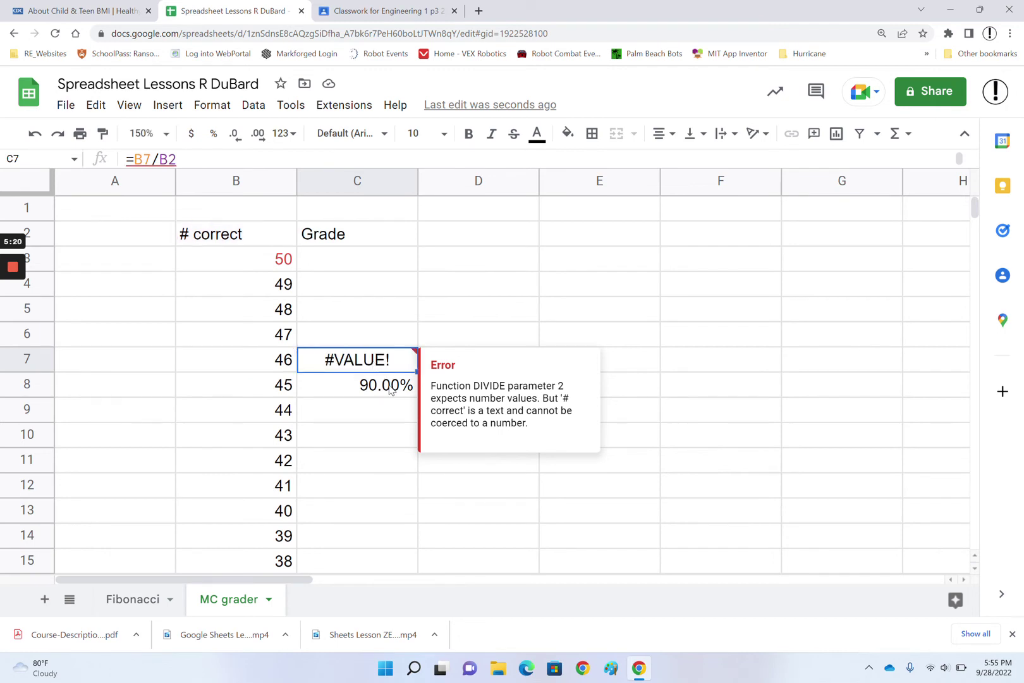
pyautogui.press('Delete')
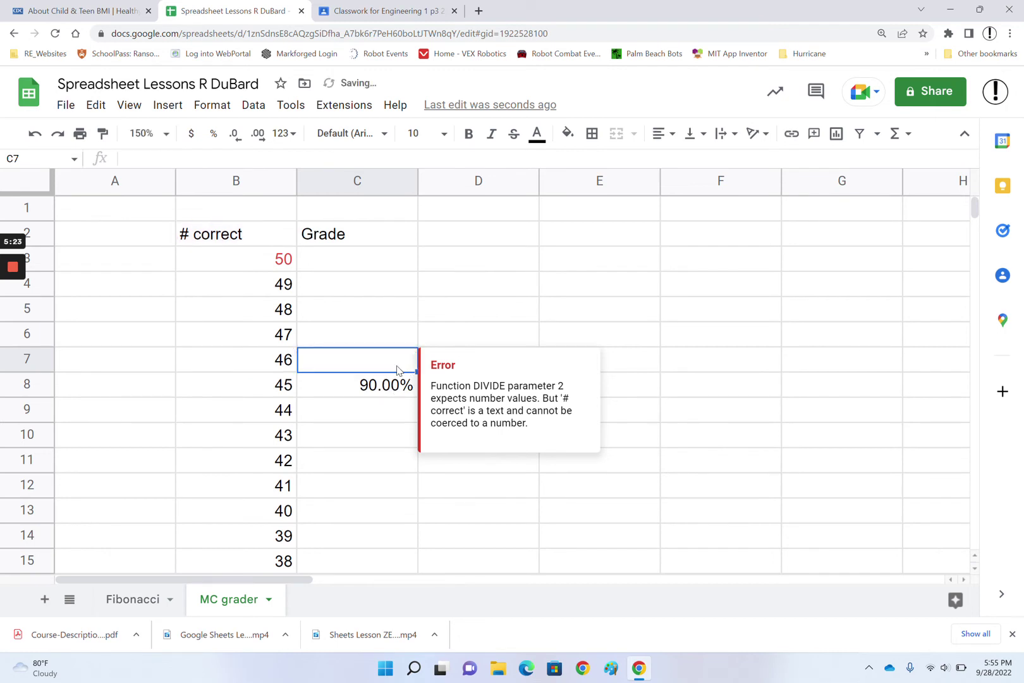
# Step: Make the B3 reference absolute in the C8 formula so that it reads =B8/$B$3
pyautogui.click(392, 388)
pyautogui.press('Return')
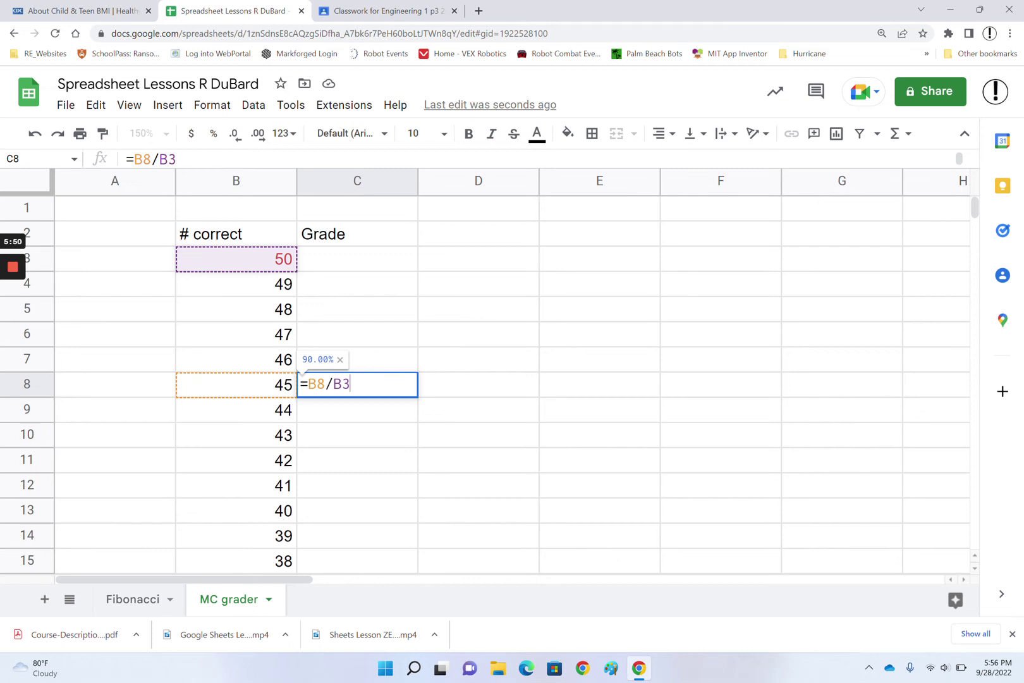
pyautogui.click(333, 384)
pyautogui.write('$')
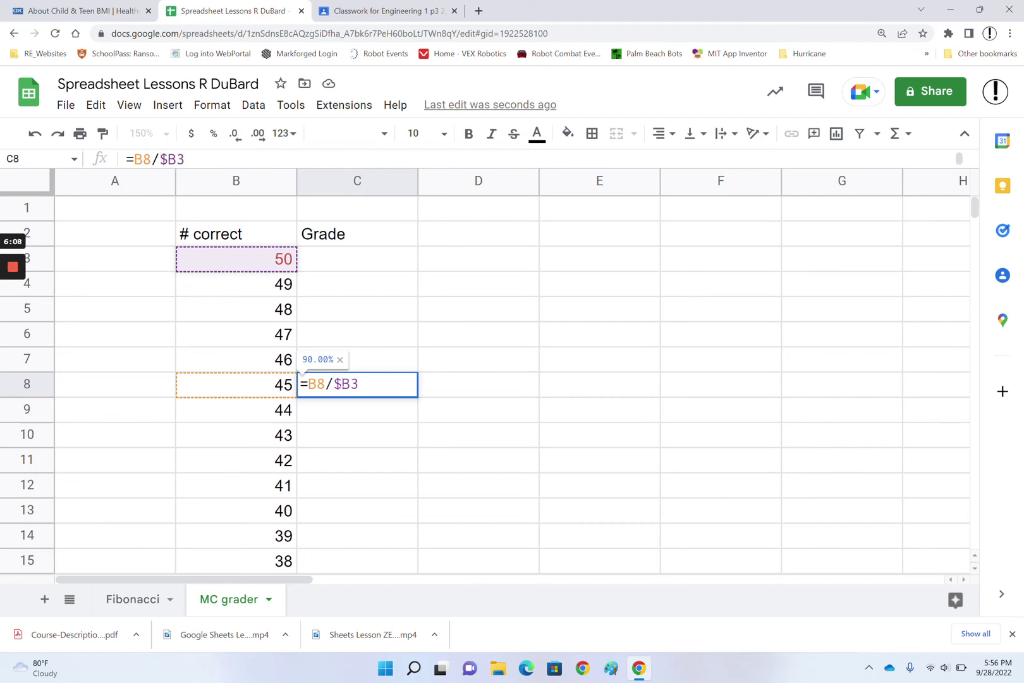
pyautogui.press('Right')
pyautogui.write('$')
pyautogui.press('Return')
# Step: Fill the grade formula from C8 up to C3 and down the rest of the Grade column
pyautogui.click(405, 388)
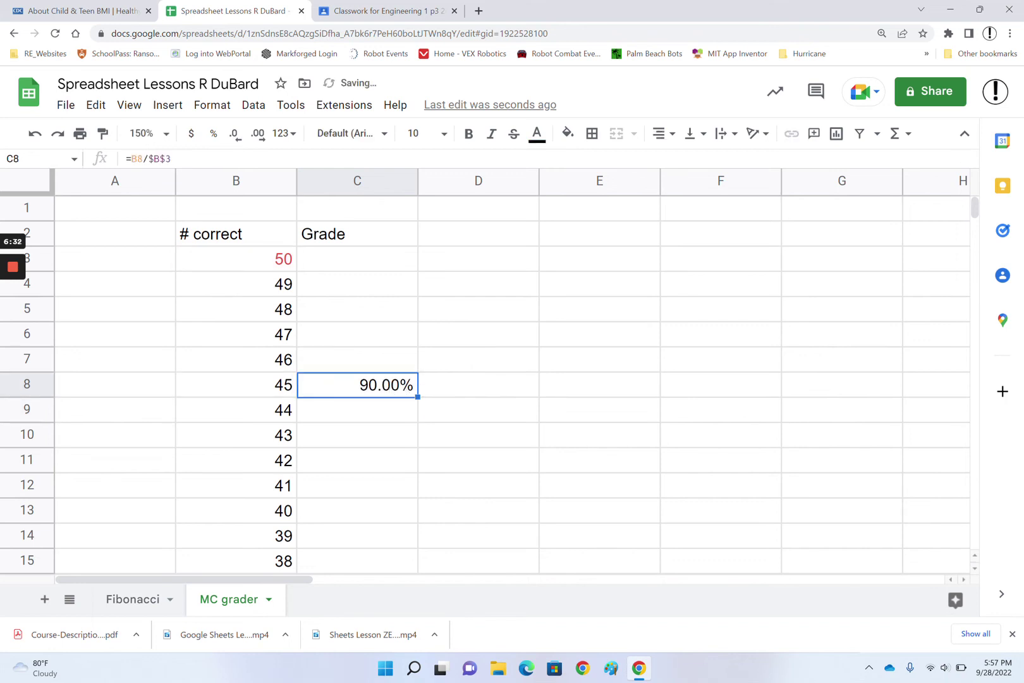
pyautogui.moveTo(418, 397); pyautogui.dragTo(406, 265)
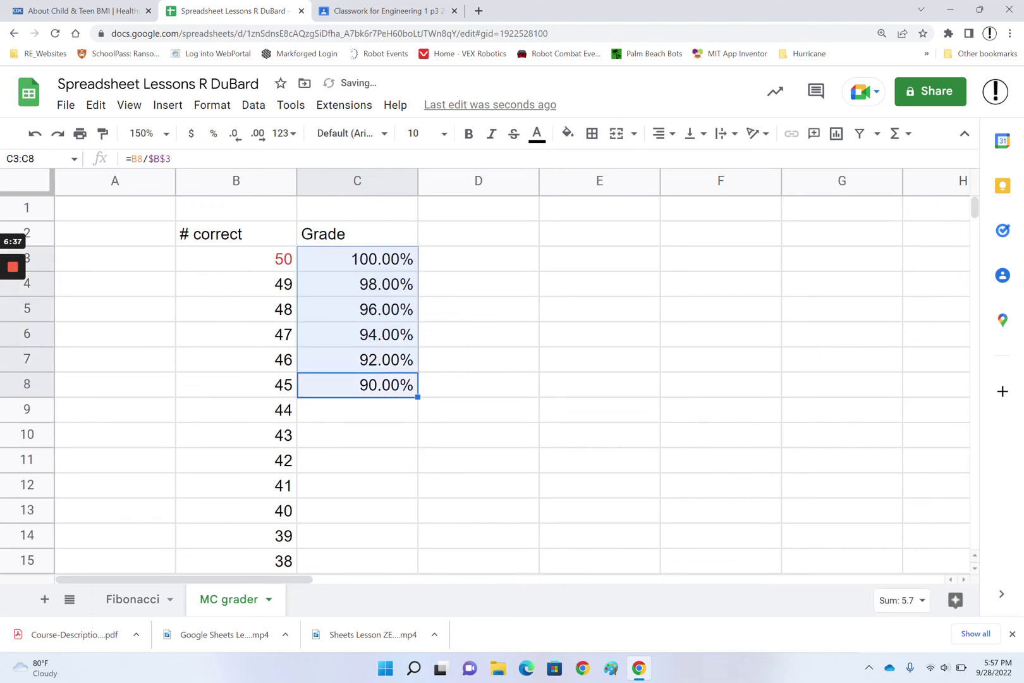
pyautogui.doubleClick(418, 396)
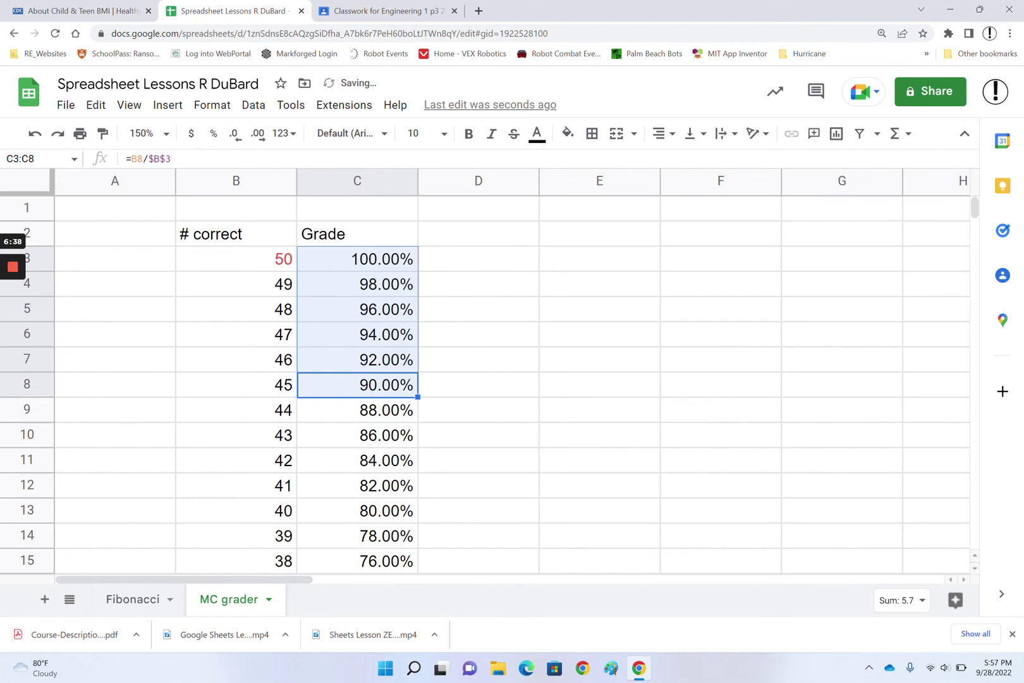
# Step: Examine the references in the grade formulas in C3, C4, C8 and C15, and dismiss the battery saver notification
pyautogui.click(385, 264)
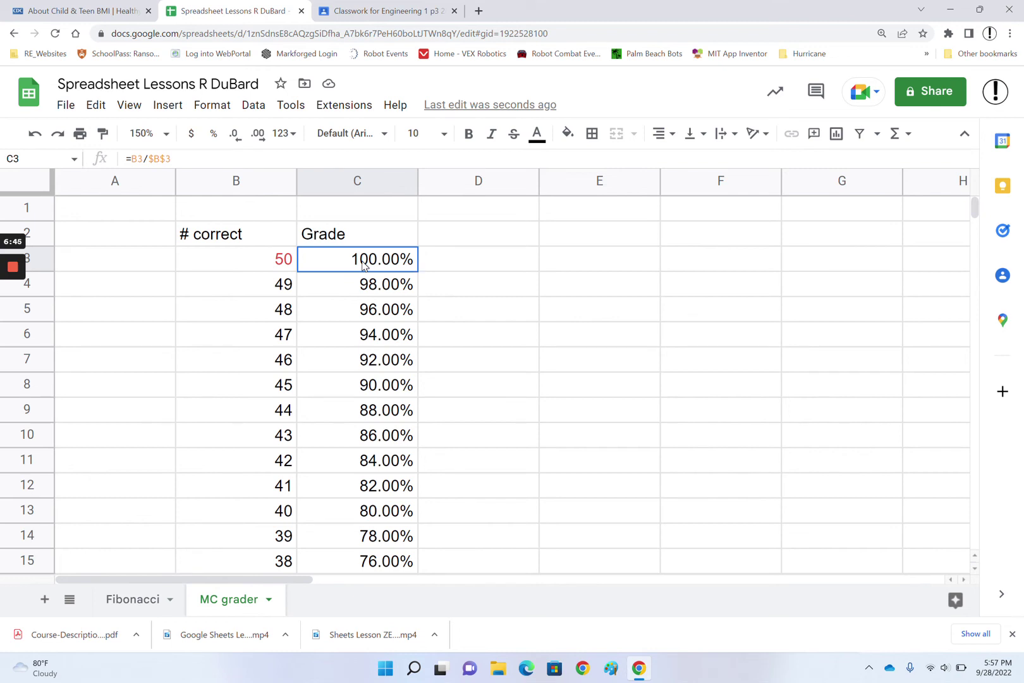
pyautogui.doubleClick(387, 259)
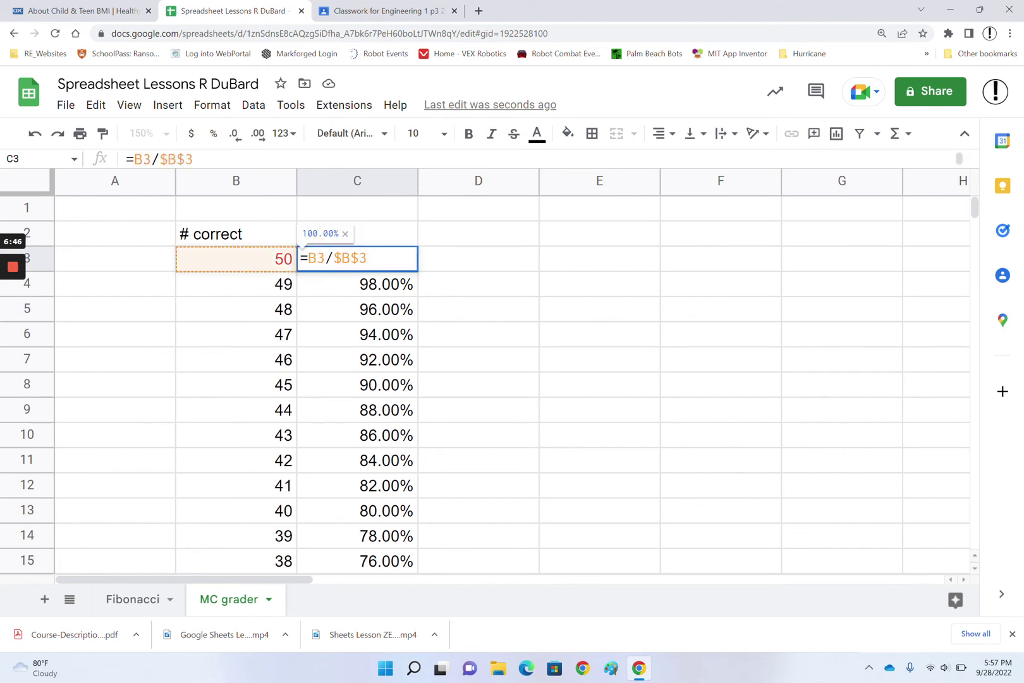
pyautogui.press('Escape')
pyautogui.doubleClick(392, 291)
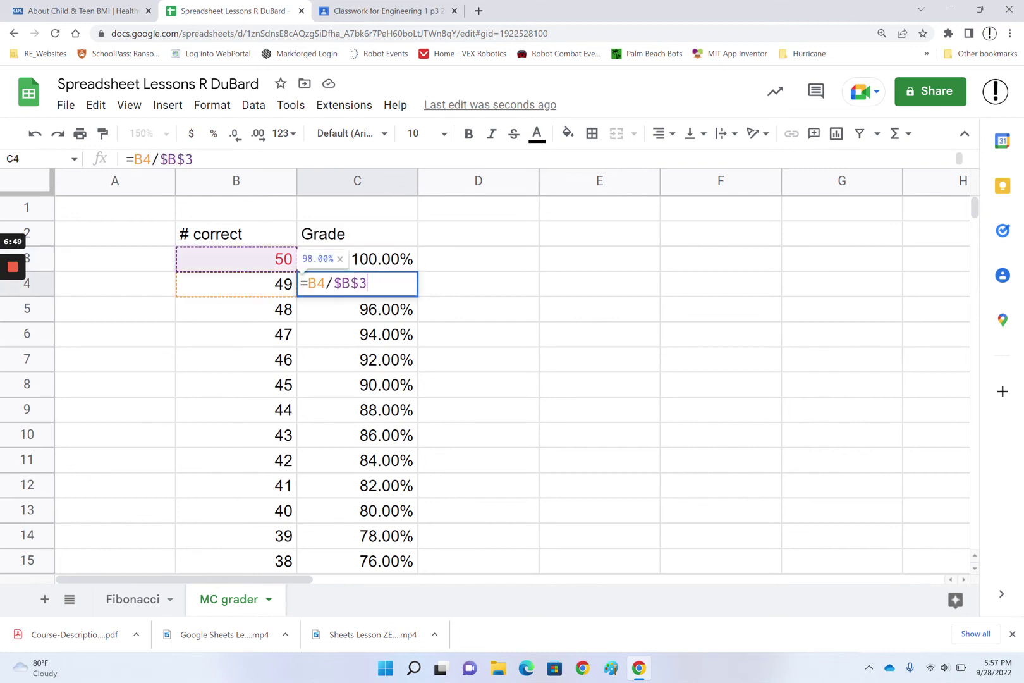
pyautogui.click(400, 387)
pyautogui.doubleClick(400, 387)
pyautogui.press('Escape')
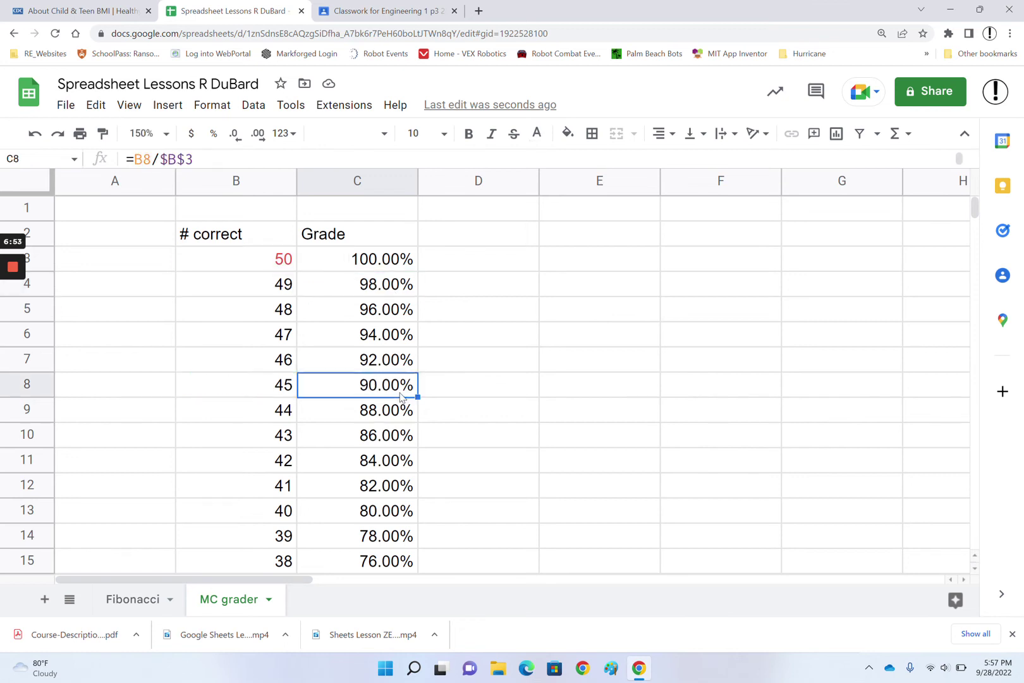
pyautogui.click(403, 563)
pyautogui.doubleClick(403, 563)
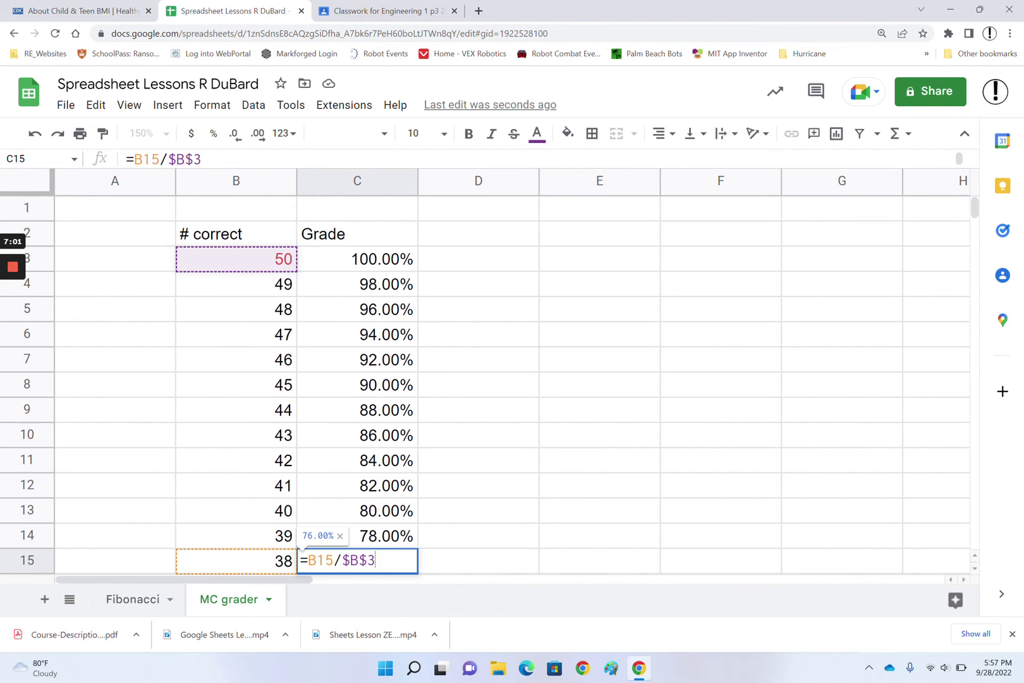
pyautogui.press('Escape')
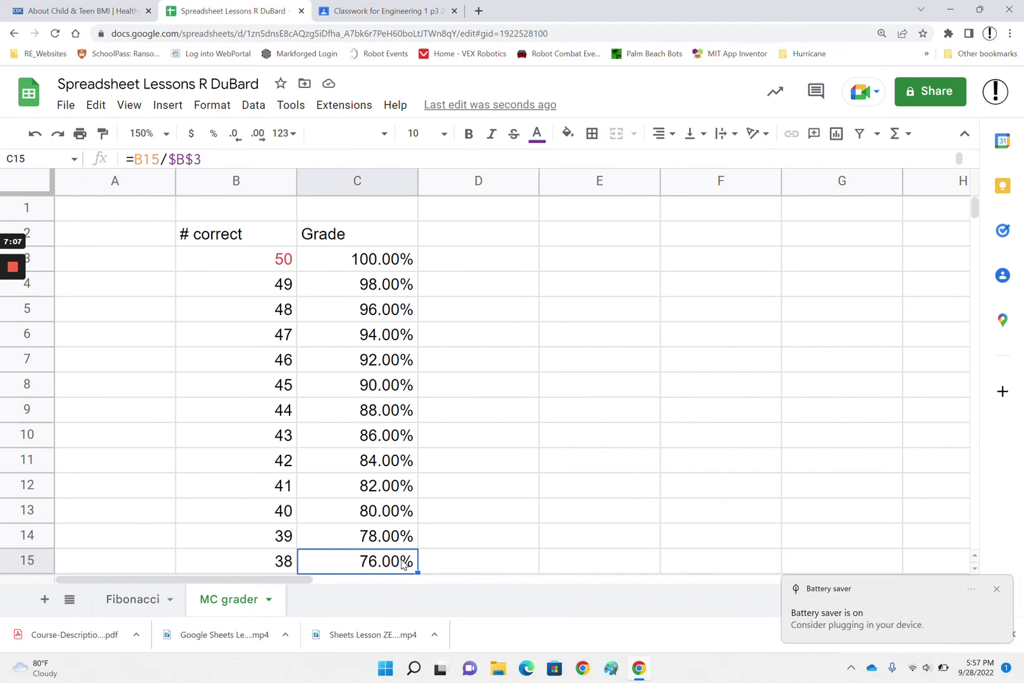
pyautogui.click(997, 590)
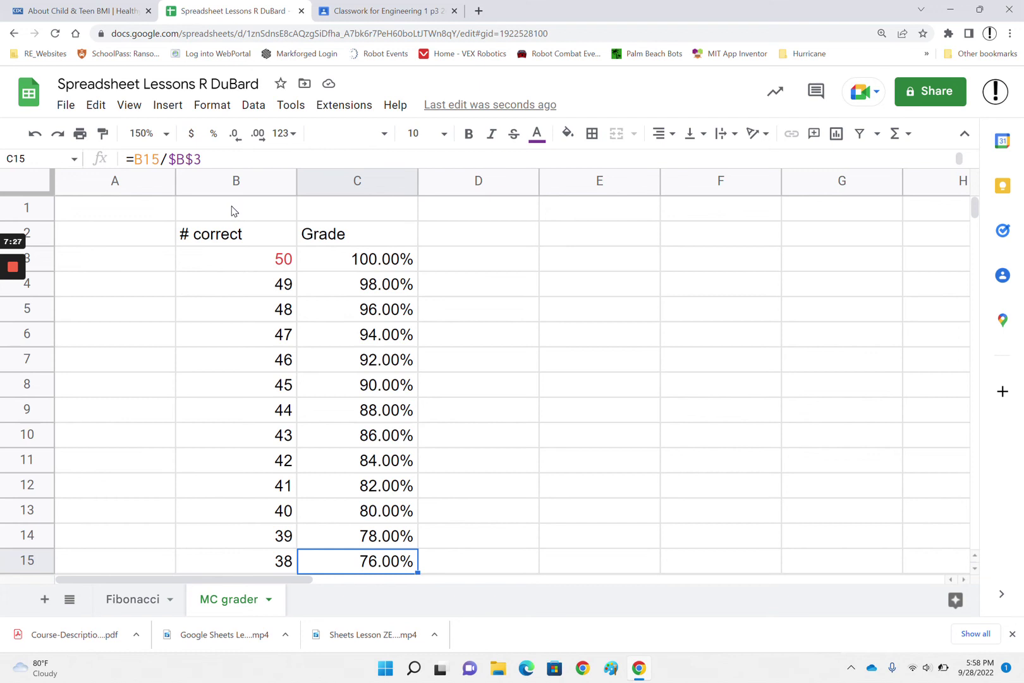
# Step: Test the grade table by setting the total in B3 to 49 and to 60
pyautogui.click(277, 260)
pyautogui.write('49')
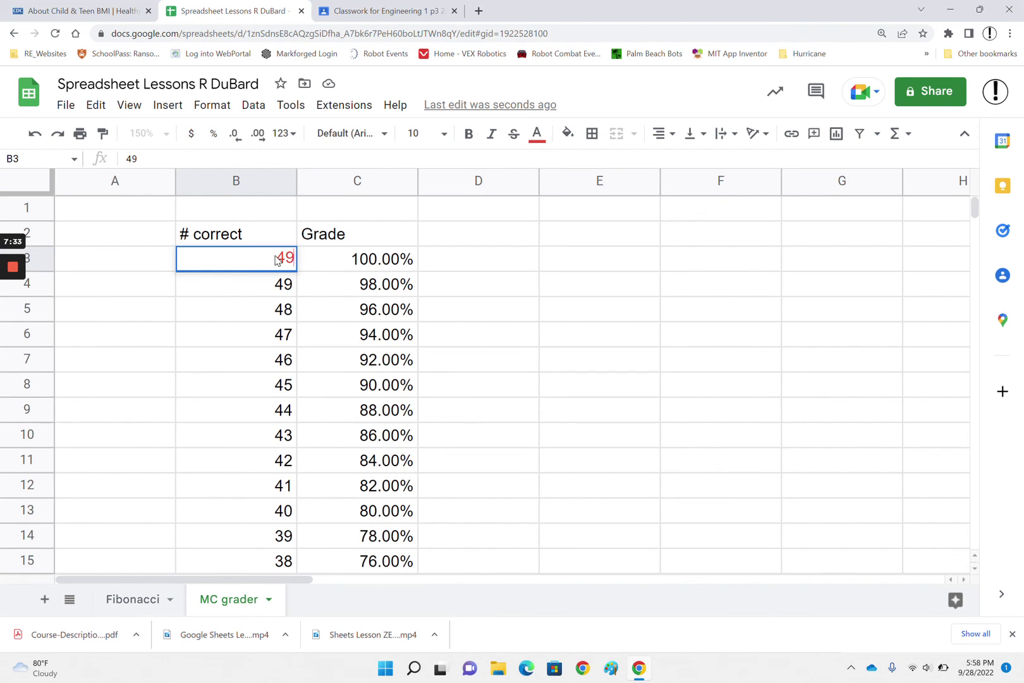
pyautogui.press('Return')
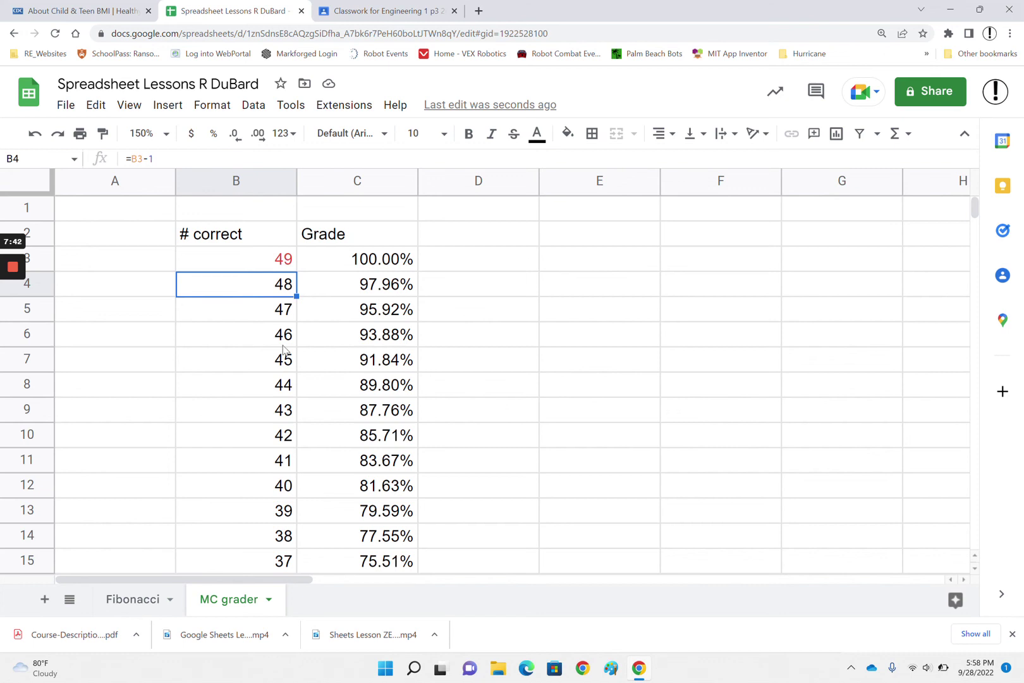
pyautogui.click(279, 258)
pyautogui.write('60')
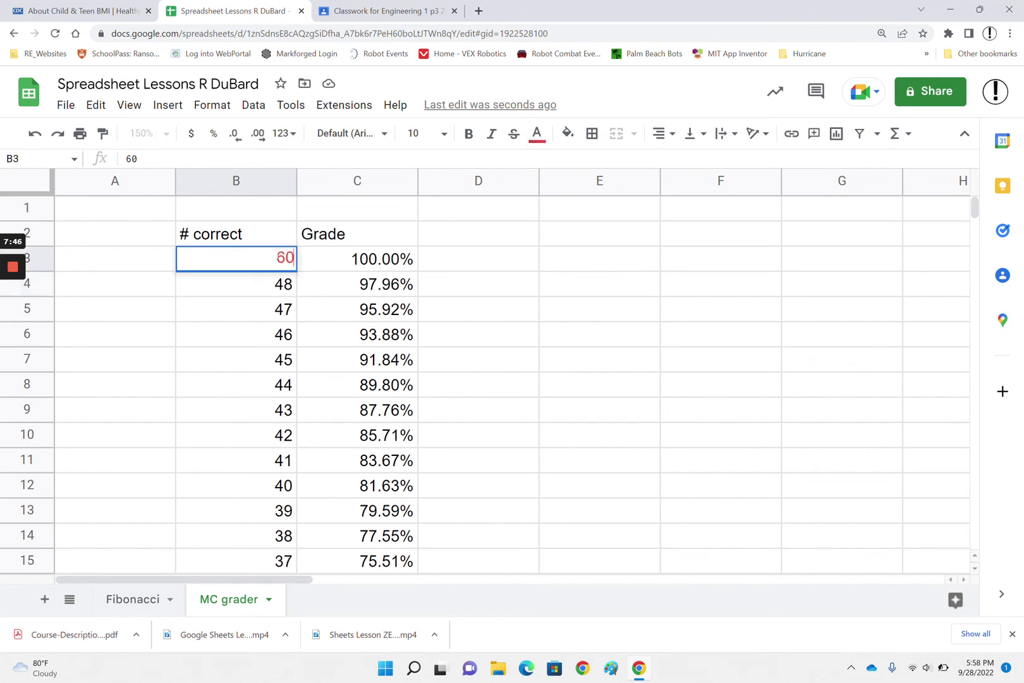
pyautogui.press('Return')
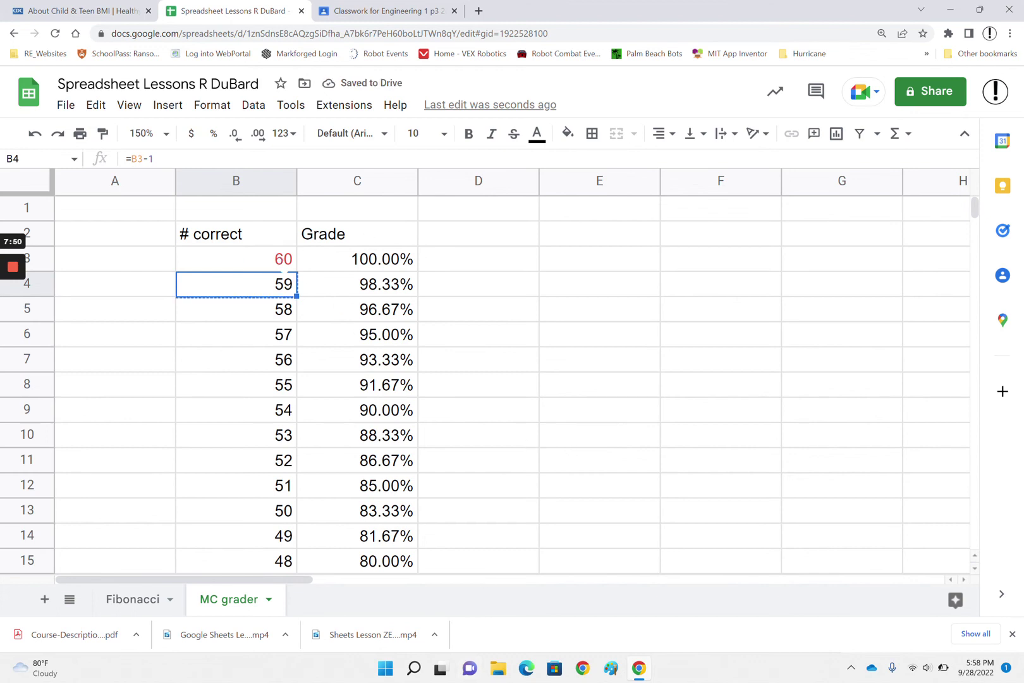
pyautogui.write('70')
pyautogui.press('Return')
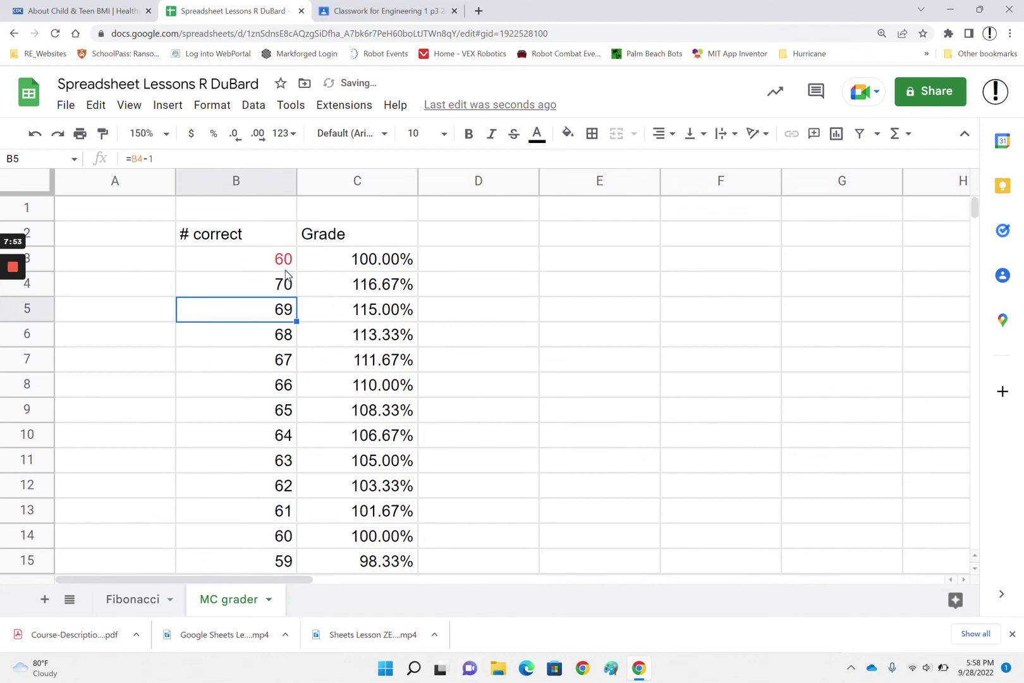
pyautogui.click(274, 261)
pyautogui.write('100')
pyautogui.press('Return')
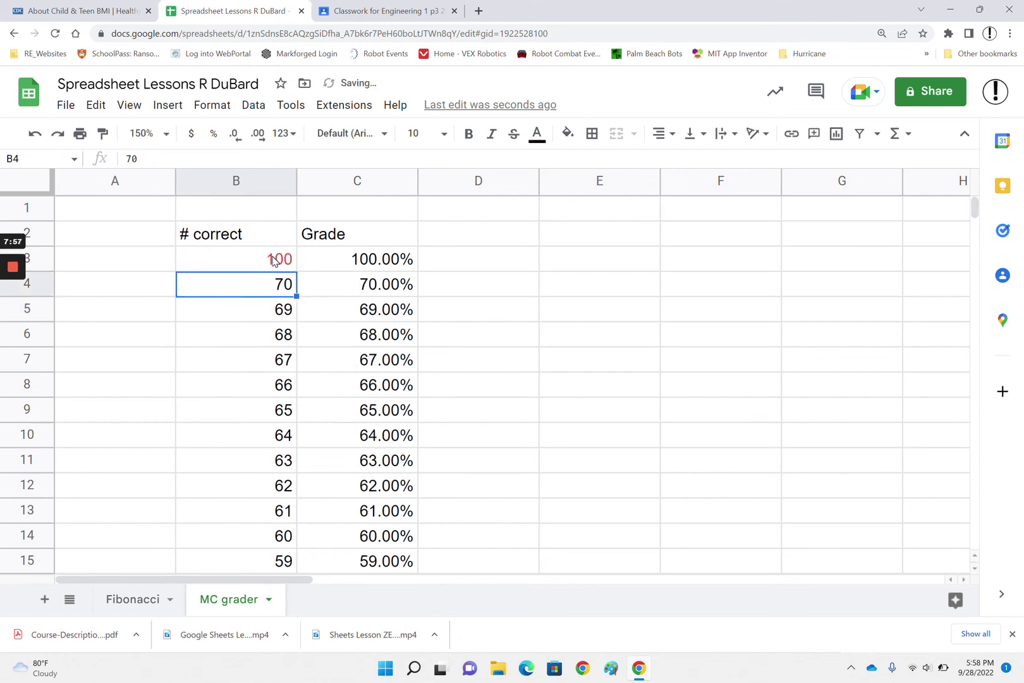
pyautogui.hotkey('ctrl', 'z')
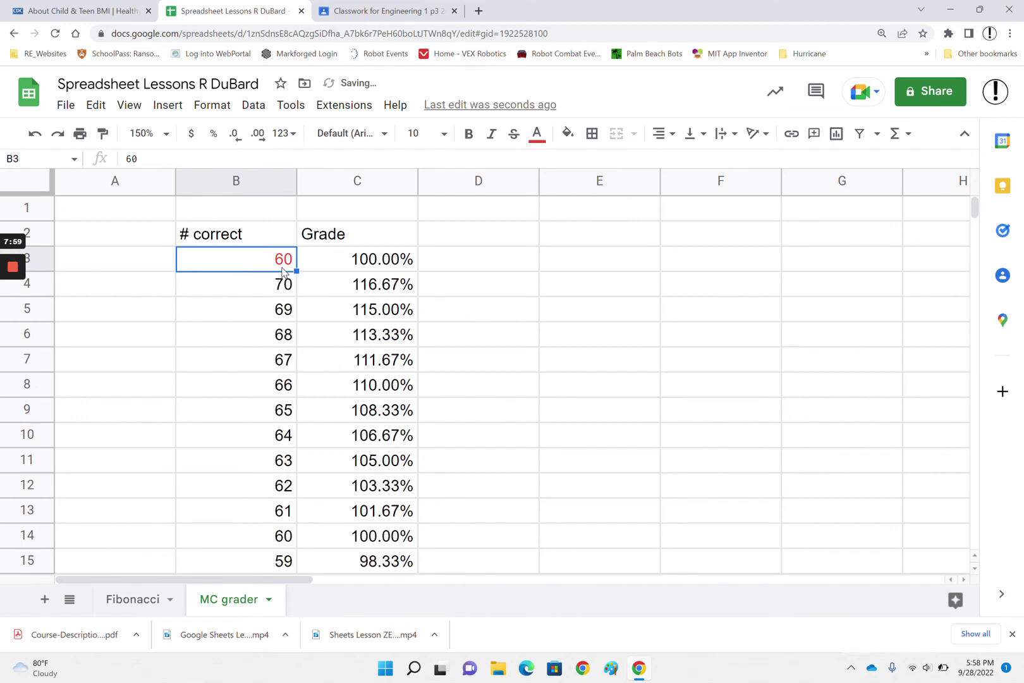
pyautogui.hotkey('ctrl', 'z')
# Step: Set the total number of correct answers in B3 to 70
pyautogui.doubleClick(282, 259)
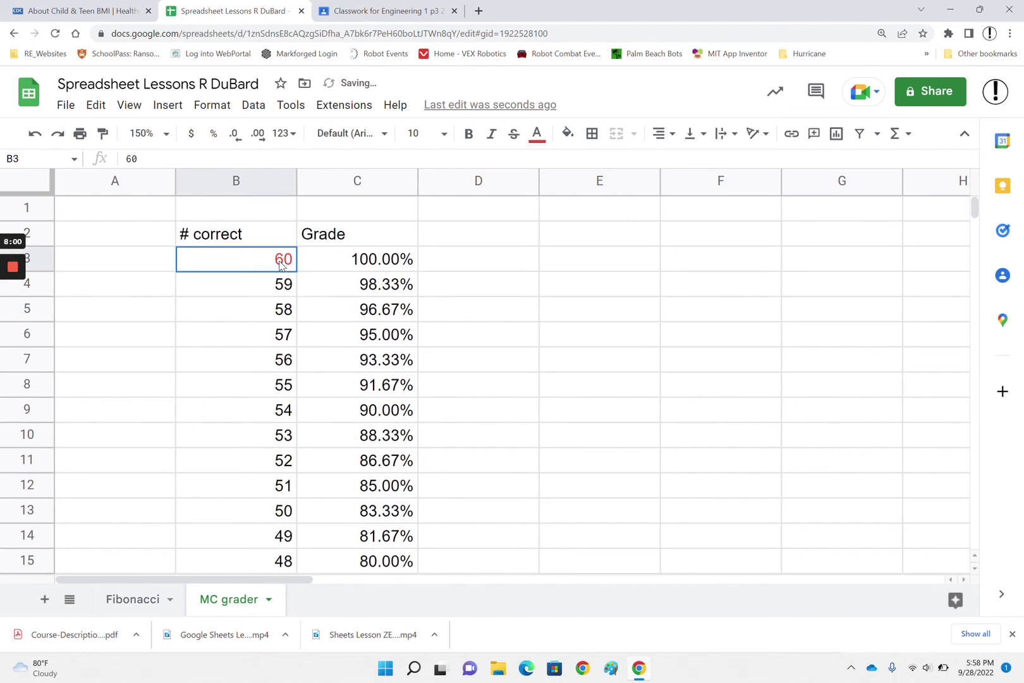
pyautogui.write('70')
pyautogui.press('Return')
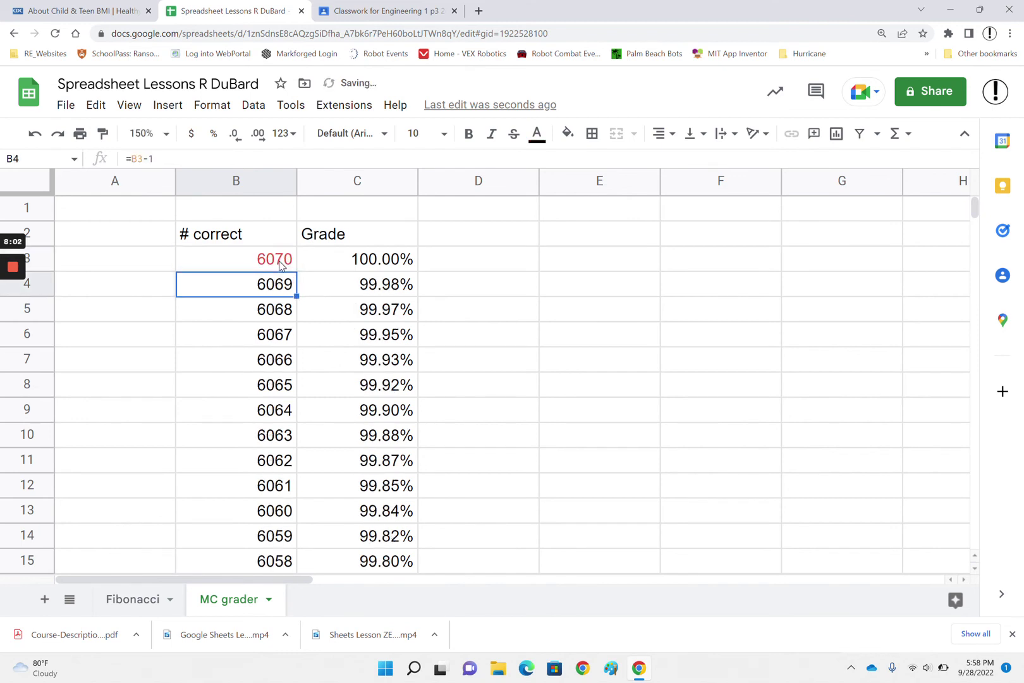
pyautogui.doubleClick(281, 264)
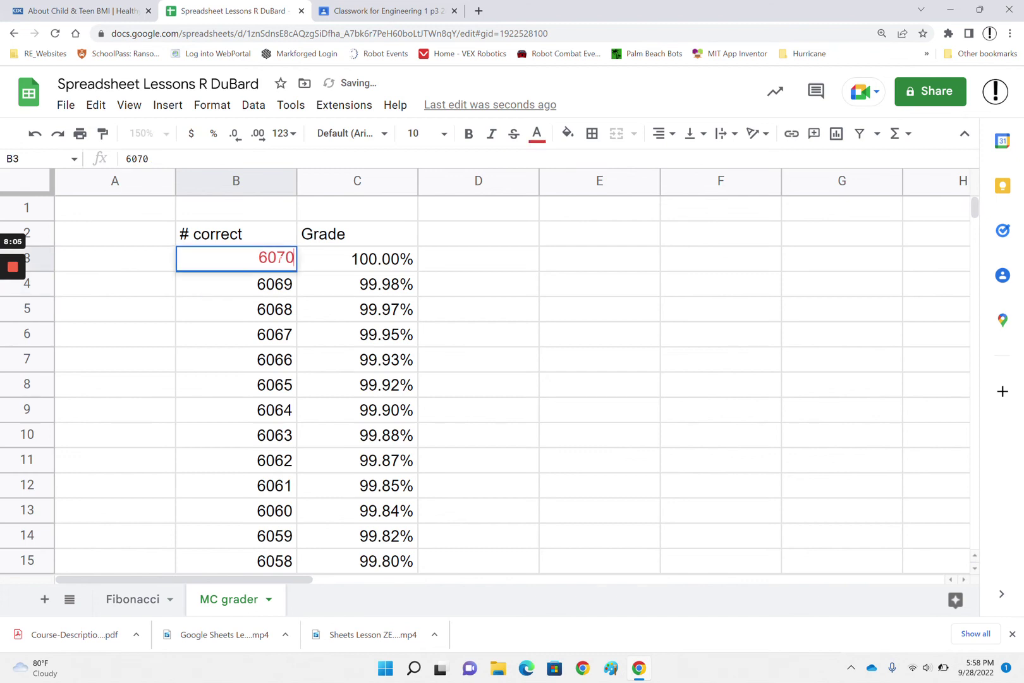
pyautogui.write('70')
pyautogui.press('BackSpace')
pyautogui.press('BackSpace')
pyautogui.press('BackSpace')
pyautogui.press('BackSpace')
pyautogui.press('BackSpace')
pyautogui.press('BackSpace')
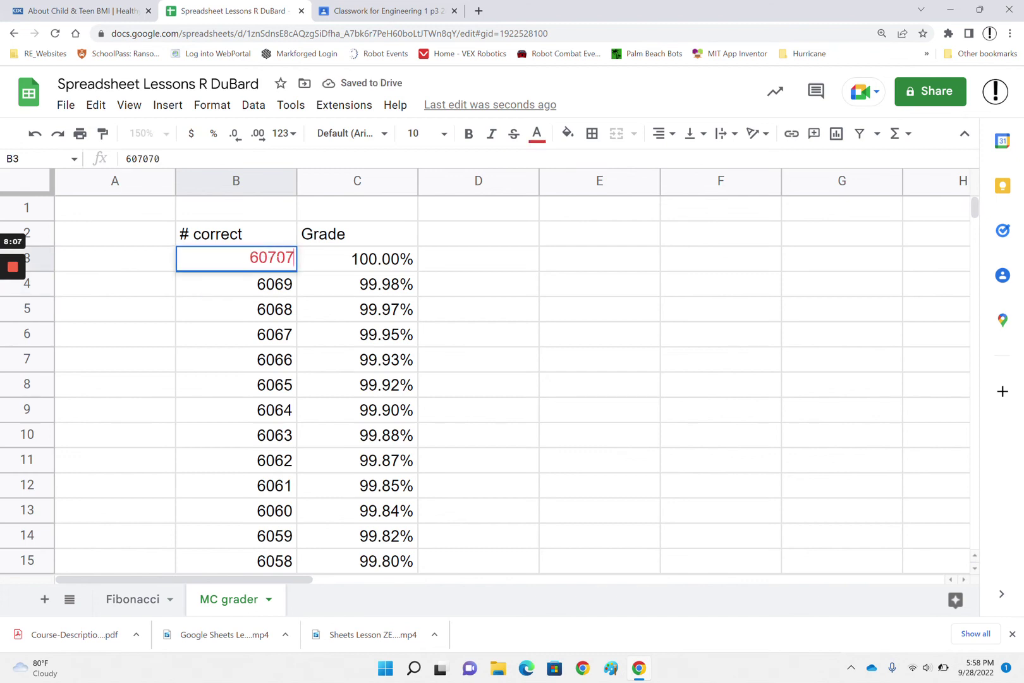
pyautogui.write('70')
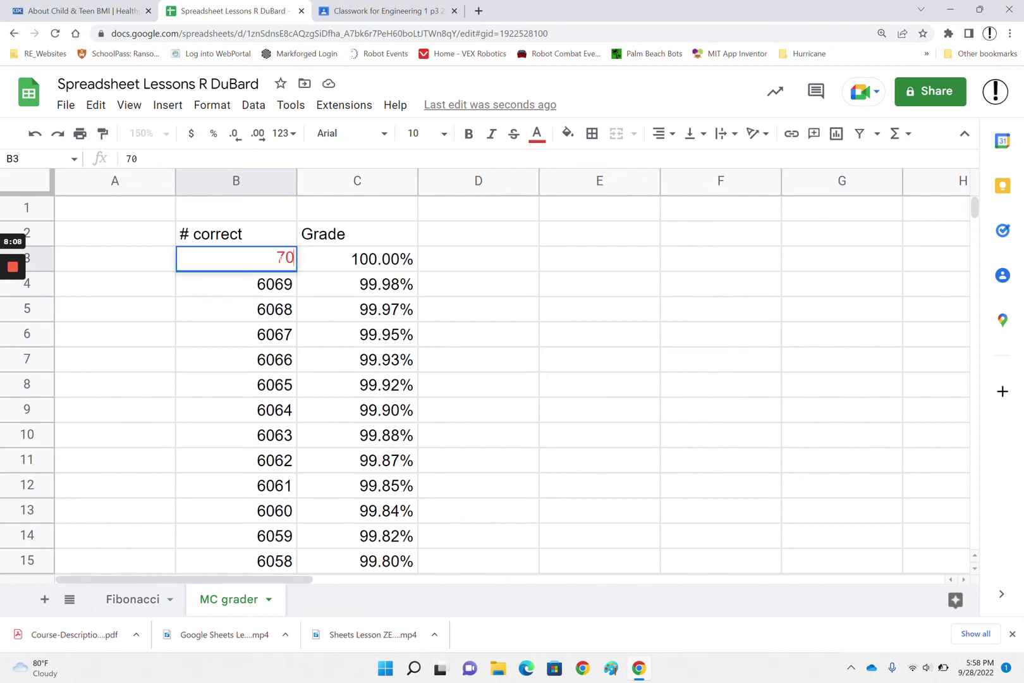
pyautogui.press('Return')
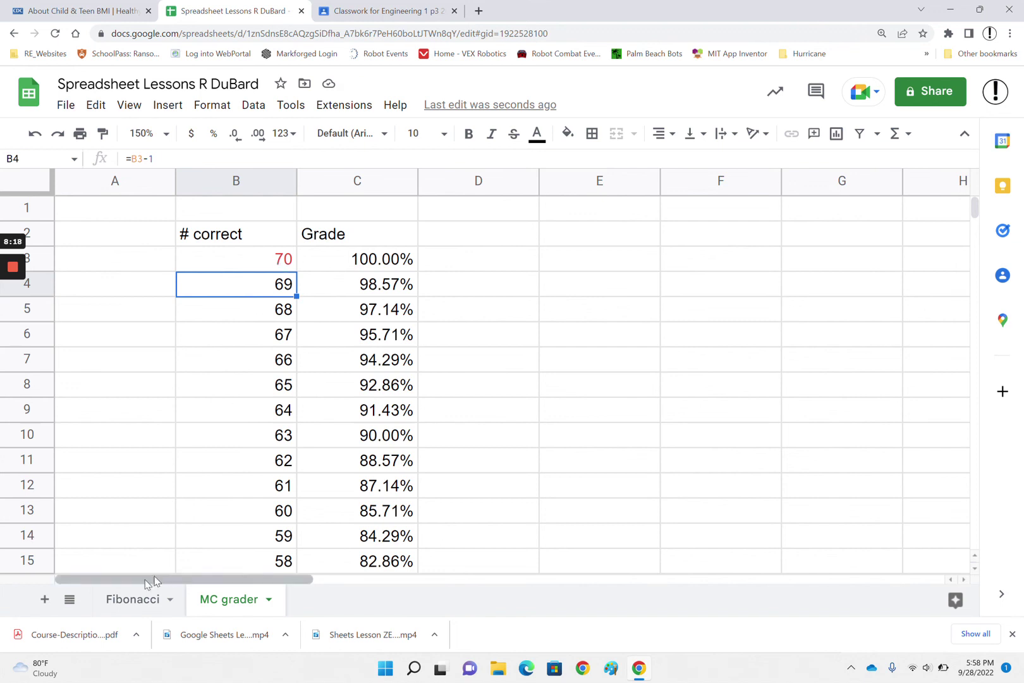
# Step: Compare the relative references in B4 on the Fibonacci and MC grader sheets with the absolute reference in C8 of MC grader
pyautogui.click(133, 599)
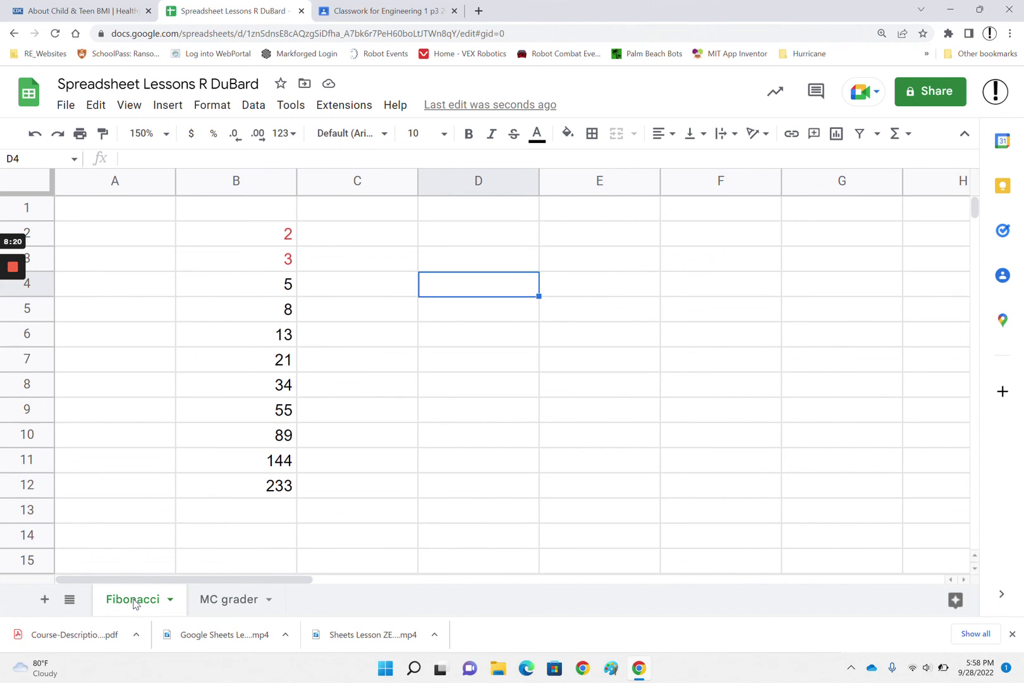
pyautogui.doubleClick(286, 287)
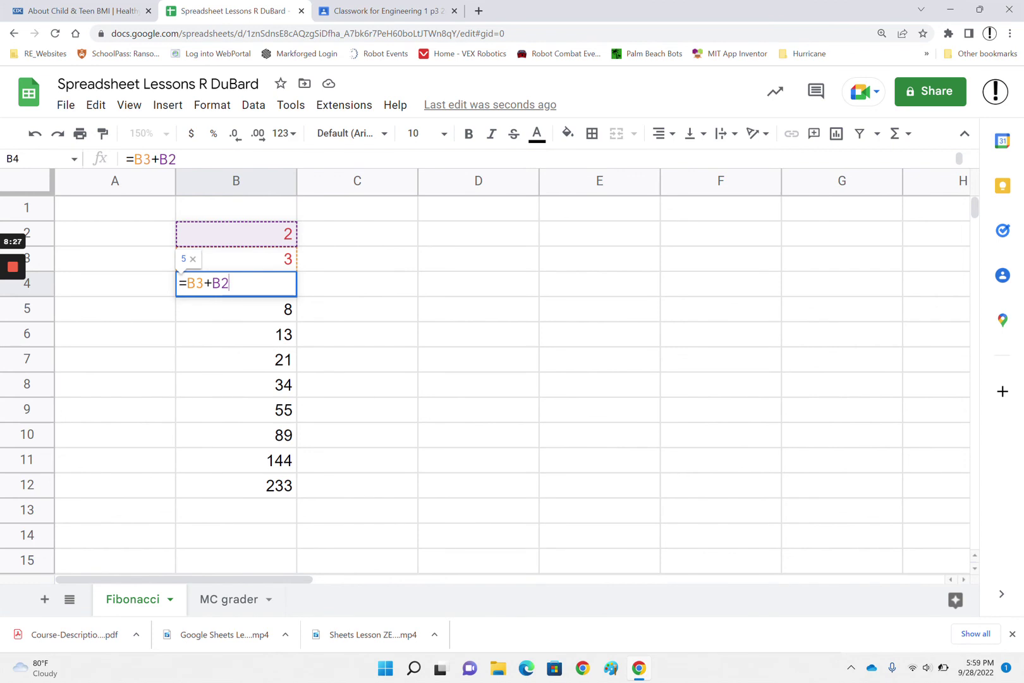
pyautogui.press('Escape')
pyautogui.click(227, 598)
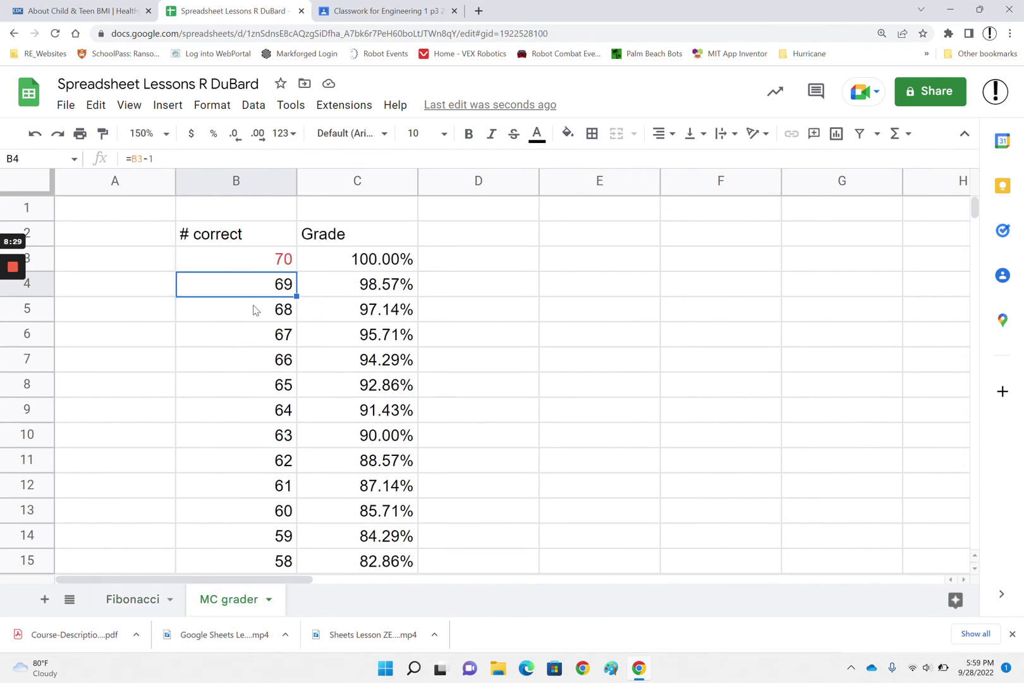
pyautogui.doubleClick(273, 286)
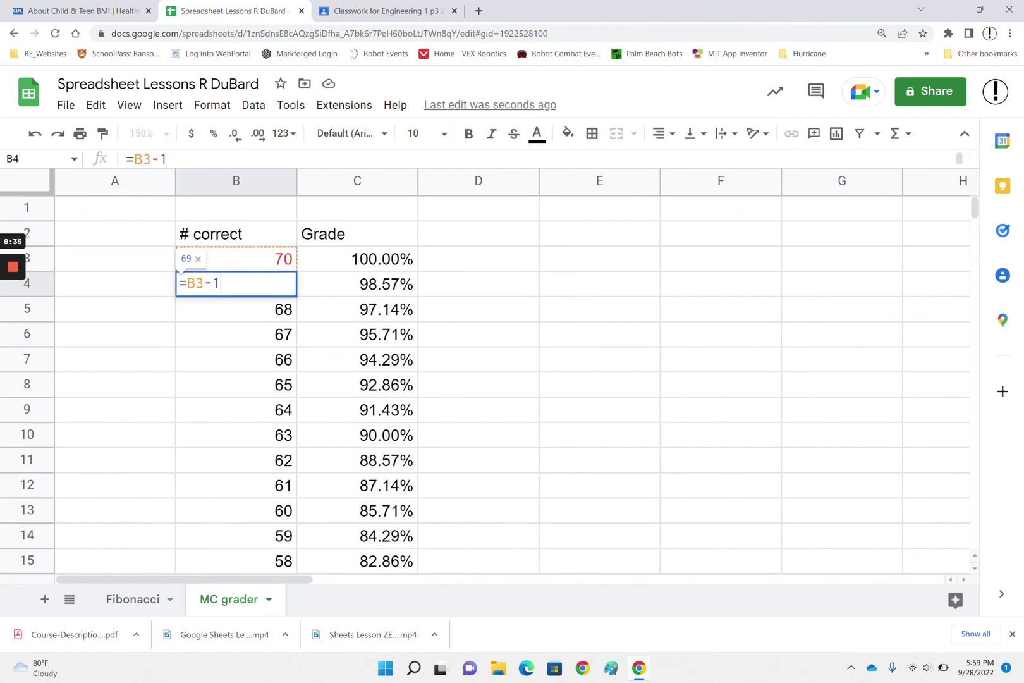
pyautogui.press('Escape')
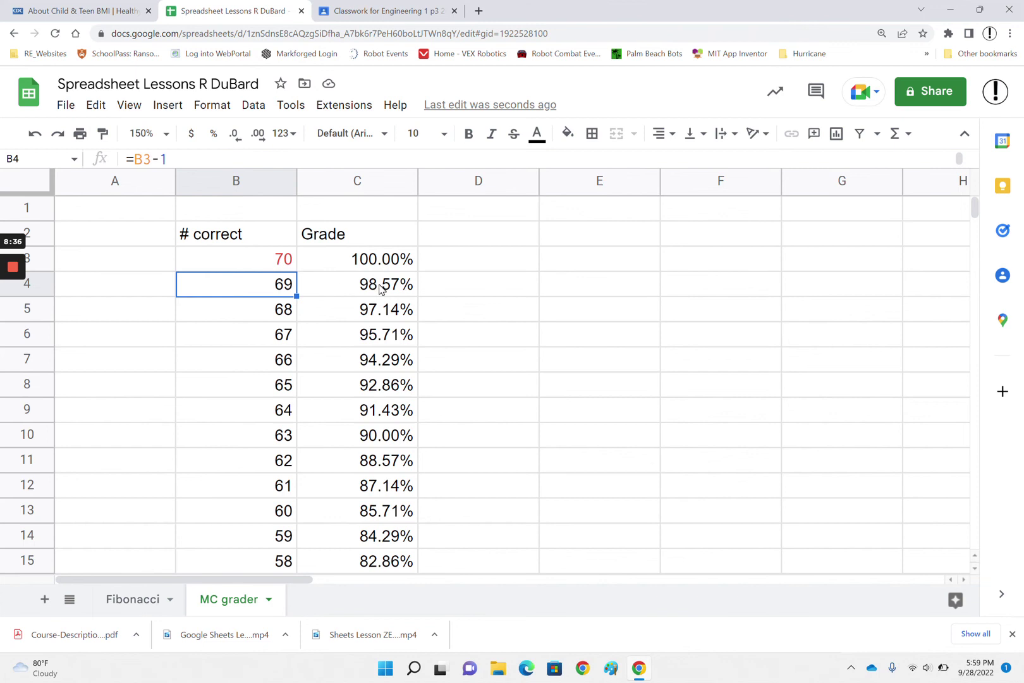
pyautogui.doubleClick(411, 386)
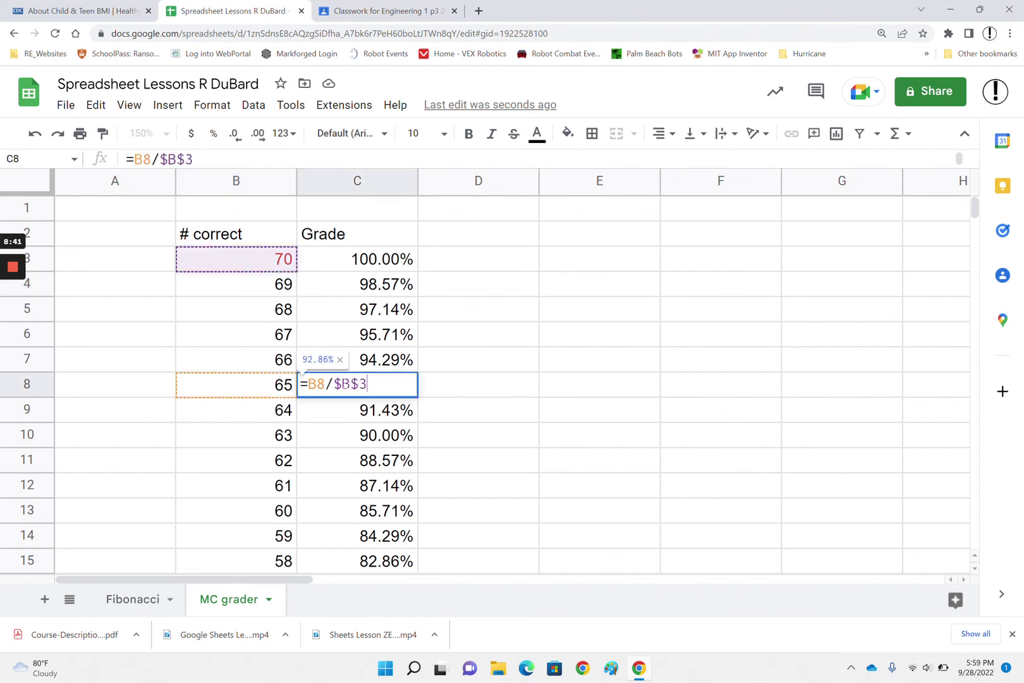
pyautogui.moveTo(335, 384); pyautogui.dragTo(367, 383)
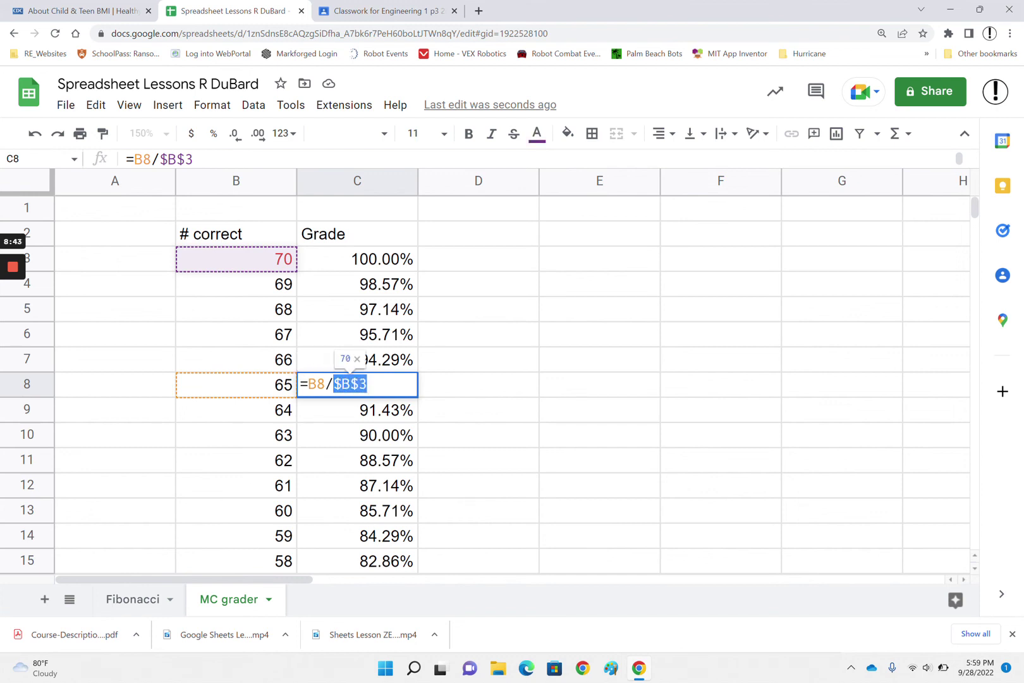
pyautogui.press('Escape')
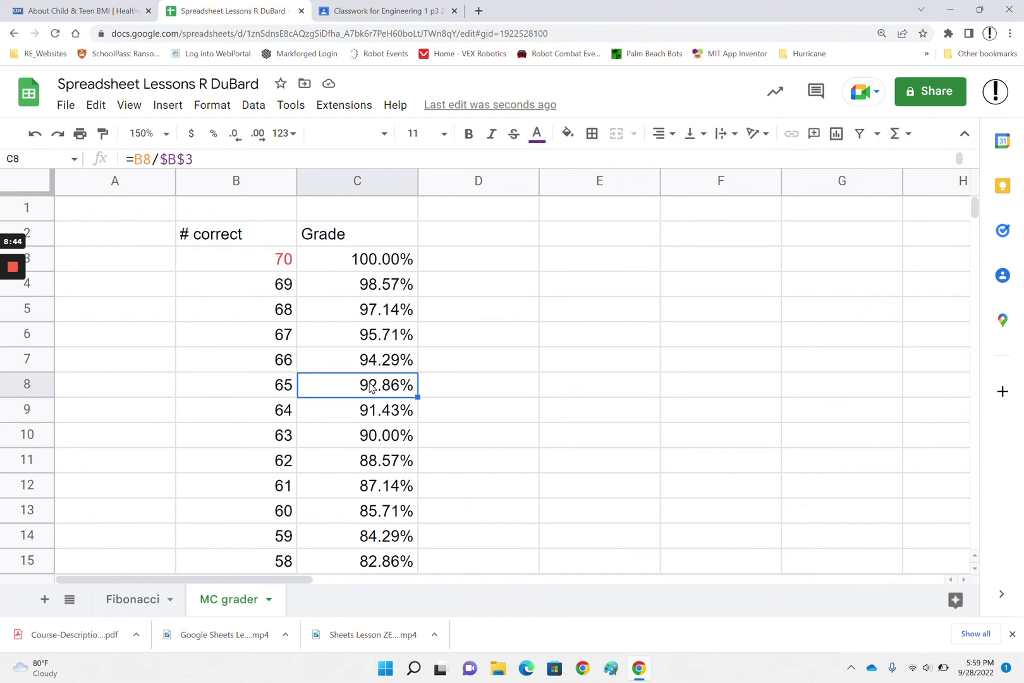
# Step: Remove the column lock from the B3 reference in C8 so that the formula reads =B8/B$3
pyautogui.doubleClick(398, 393)
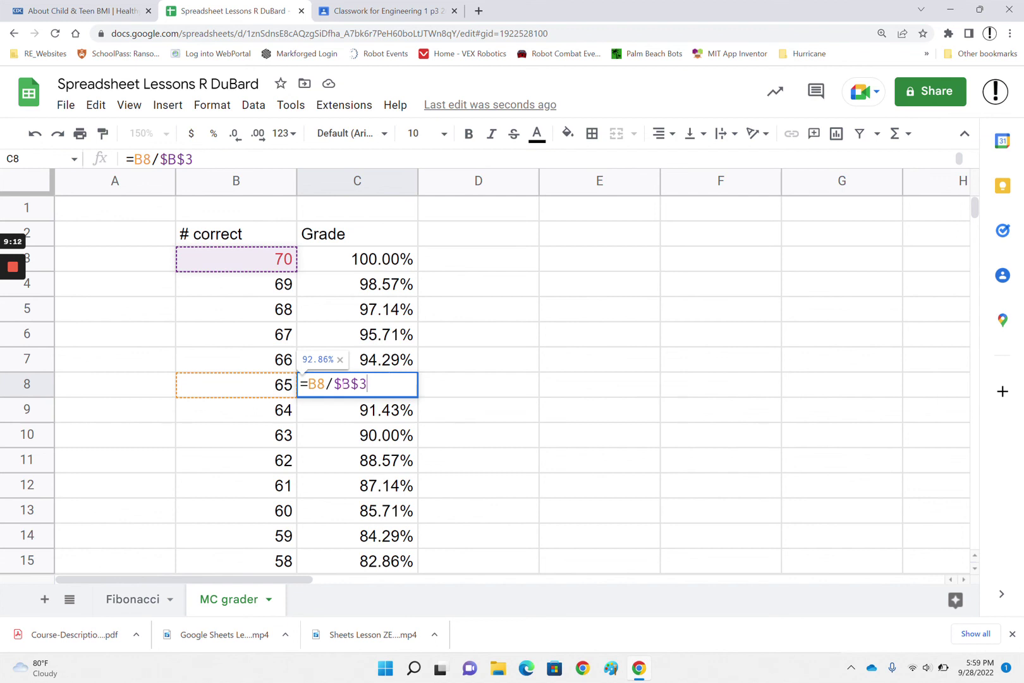
pyautogui.press('Left')
pyautogui.press('Left')
pyautogui.press('Left')
pyautogui.press('BackSpace')
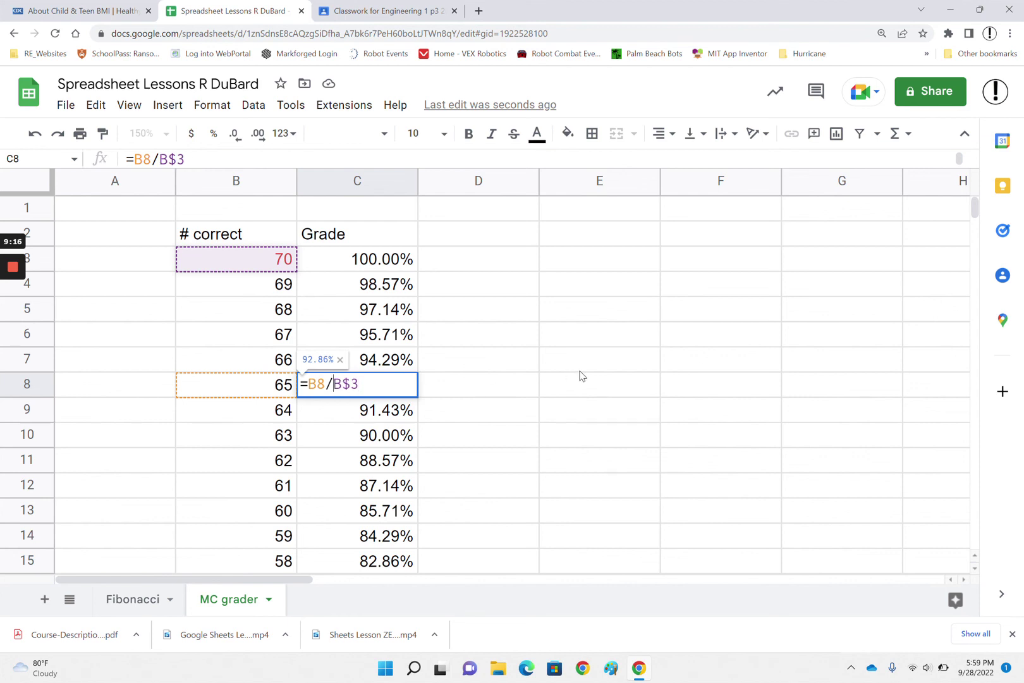
pyautogui.click(580, 370)
# Step: Fill the C8 formula upward through the Grade cells above it
pyautogui.click(388, 395)
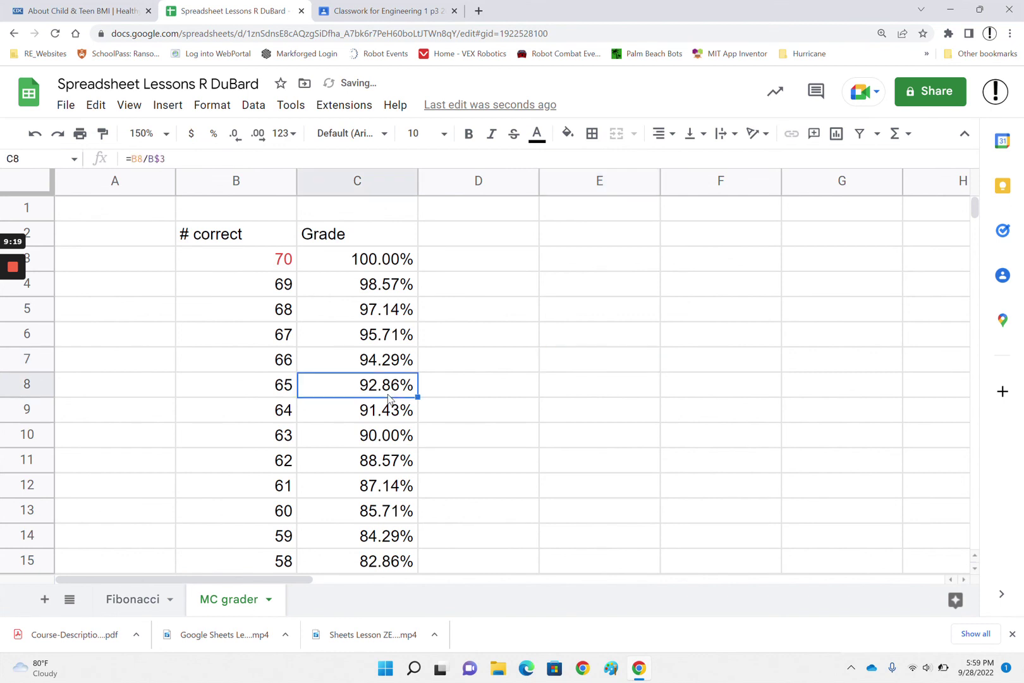
pyautogui.moveTo(396, 388); pyautogui.dragTo(394, 312)
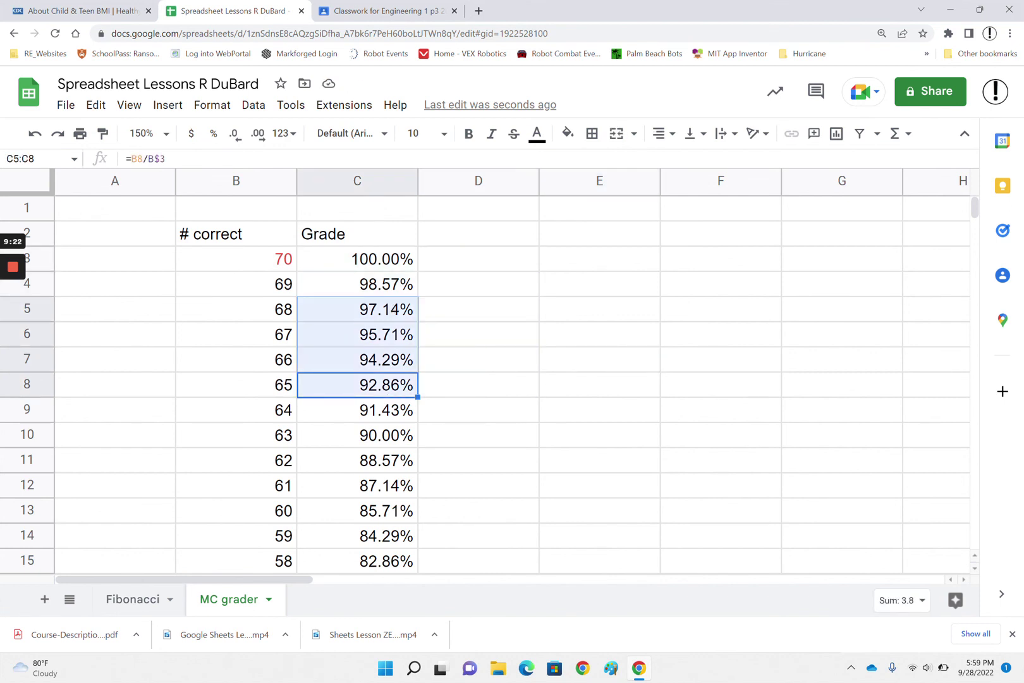
pyautogui.click(516, 407)
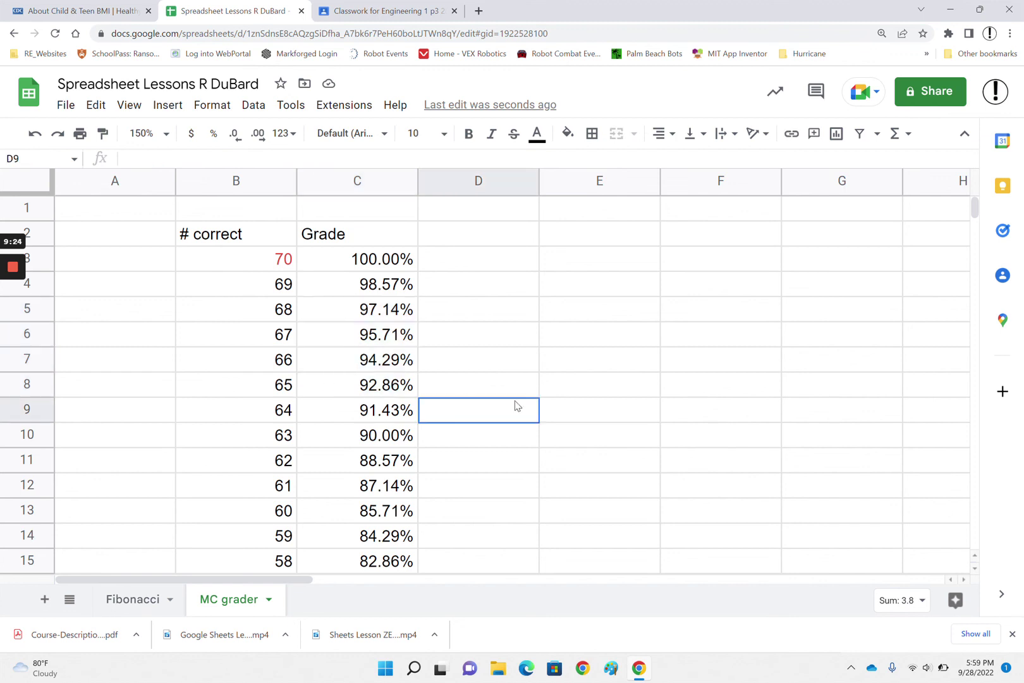
pyautogui.click(409, 390)
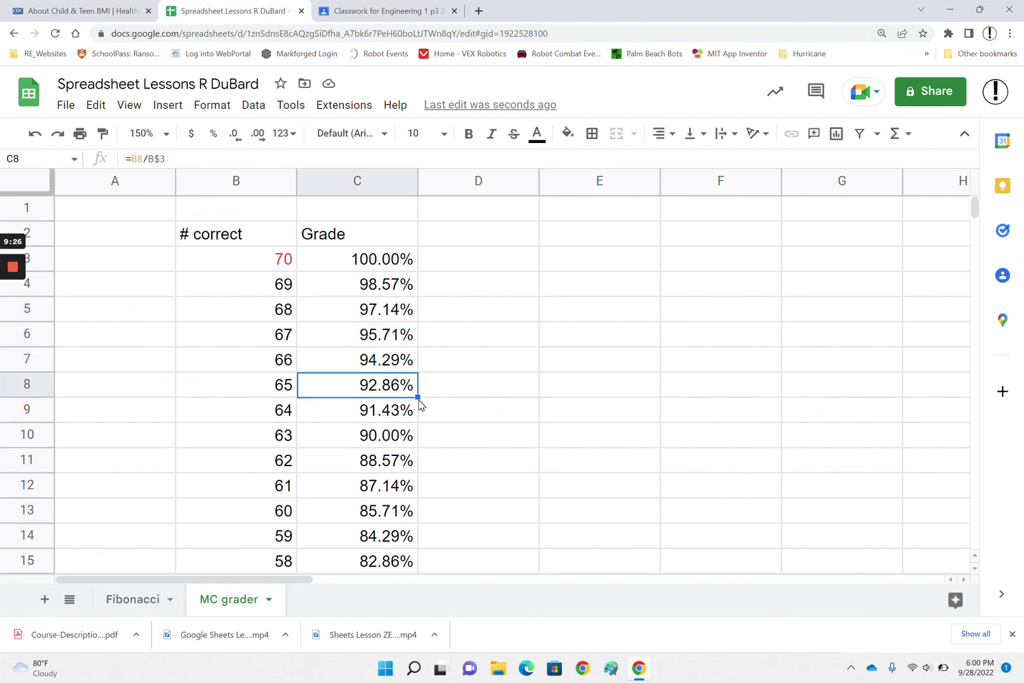
pyautogui.moveTo(418, 397); pyautogui.dragTo(418, 275)
pyautogui.click(637, 323)
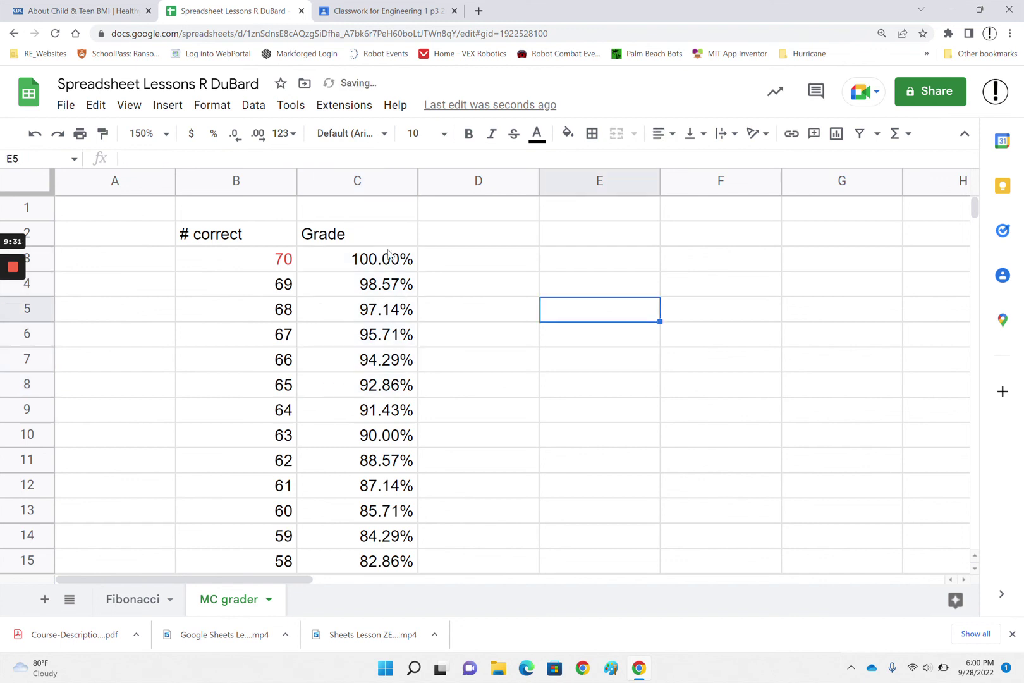
# Step: Review the C8 formula and fill it across row 8 through F8
pyautogui.click(392, 392)
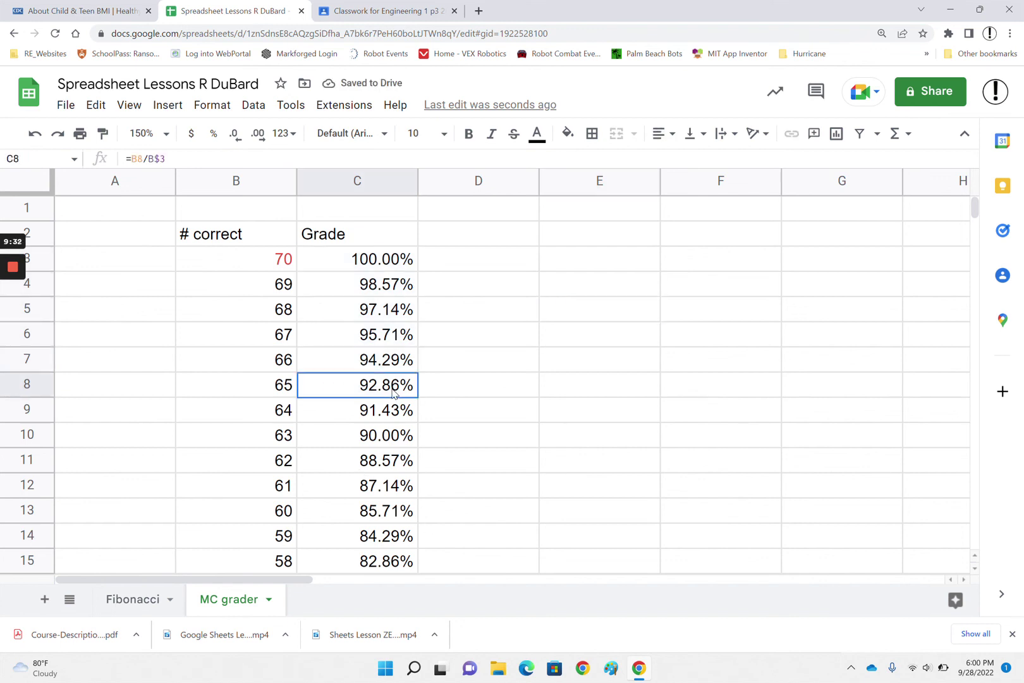
pyautogui.doubleClick(363, 395)
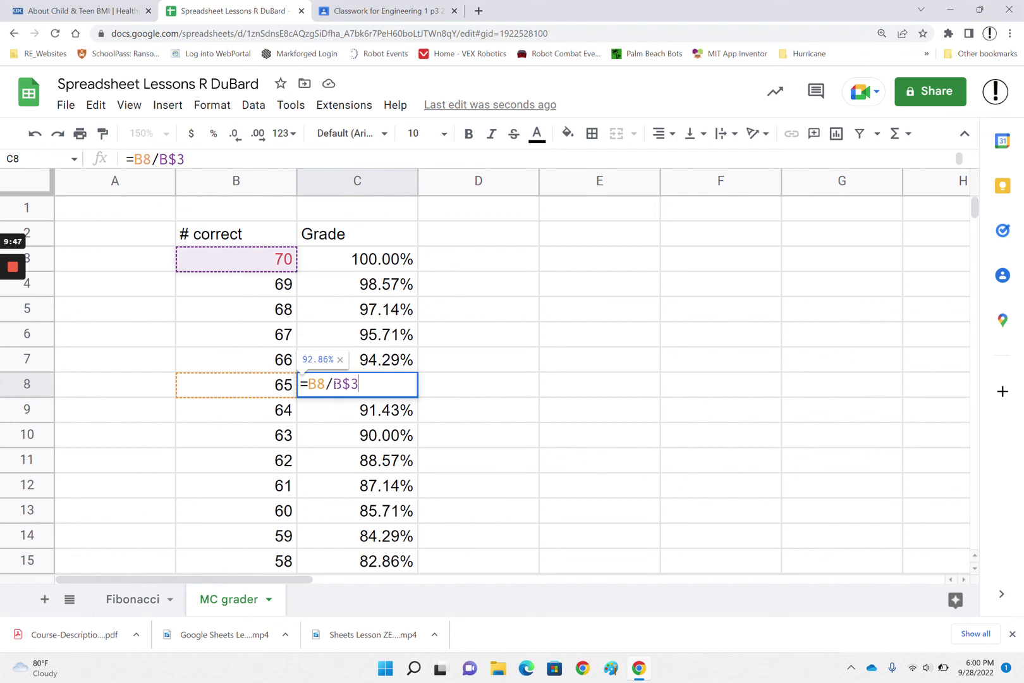
pyautogui.click(479, 371)
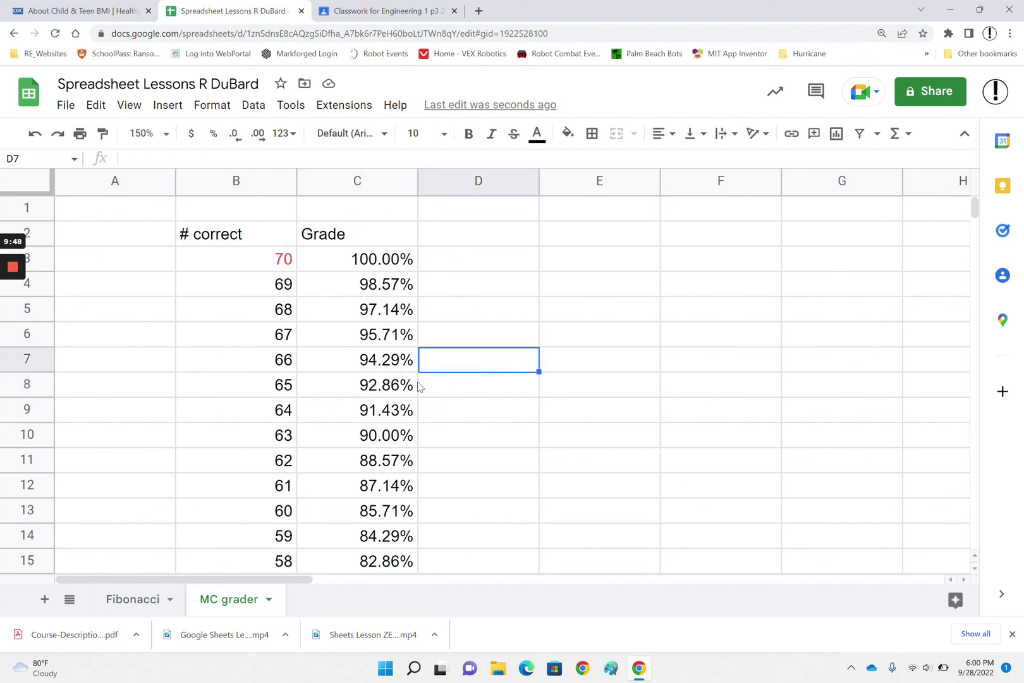
pyautogui.click(398, 387)
pyautogui.moveTo(418, 397); pyautogui.dragTo(708, 387)
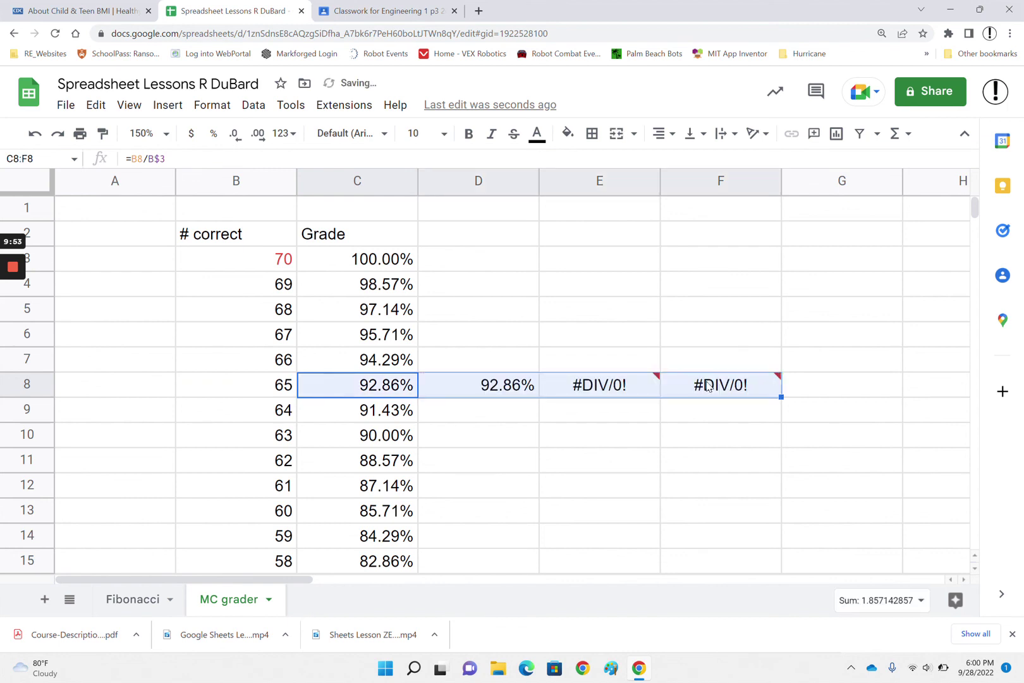
# Step: Examine the cell references in the copied formulas in D8 and E8
pyautogui.click(492, 389)
pyautogui.press('Return')
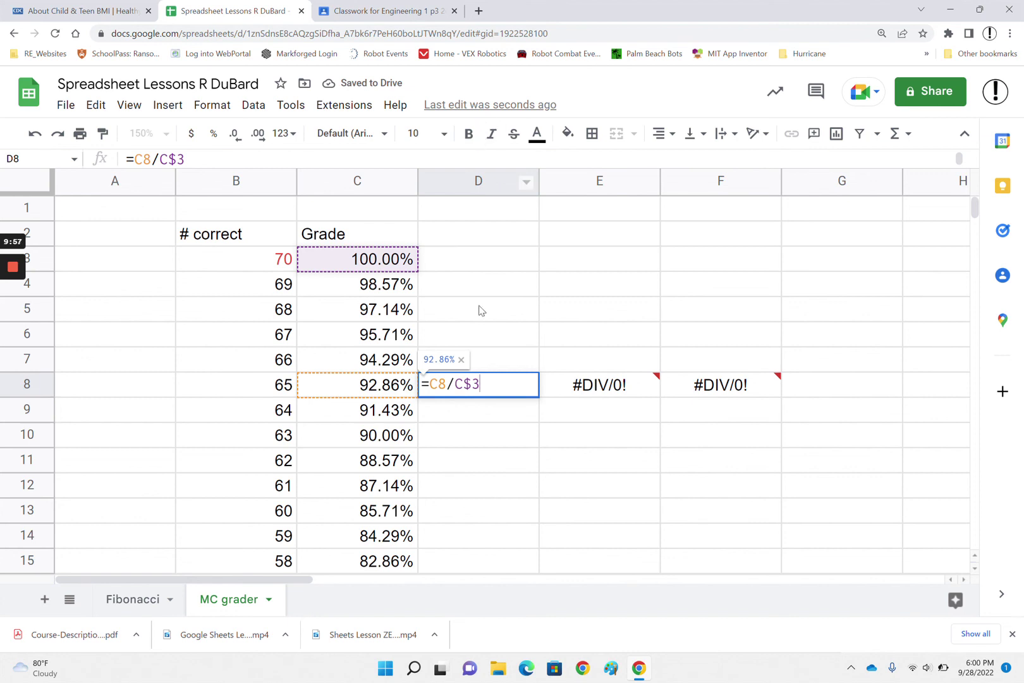
pyautogui.tripleClick(643, 389)
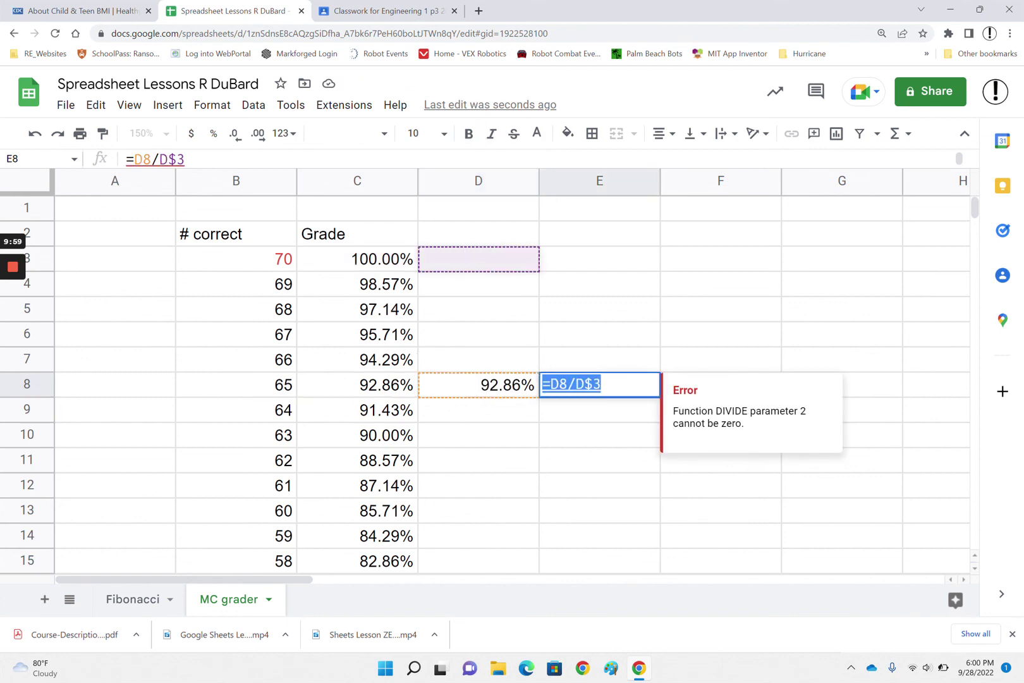
pyautogui.press('Escape')
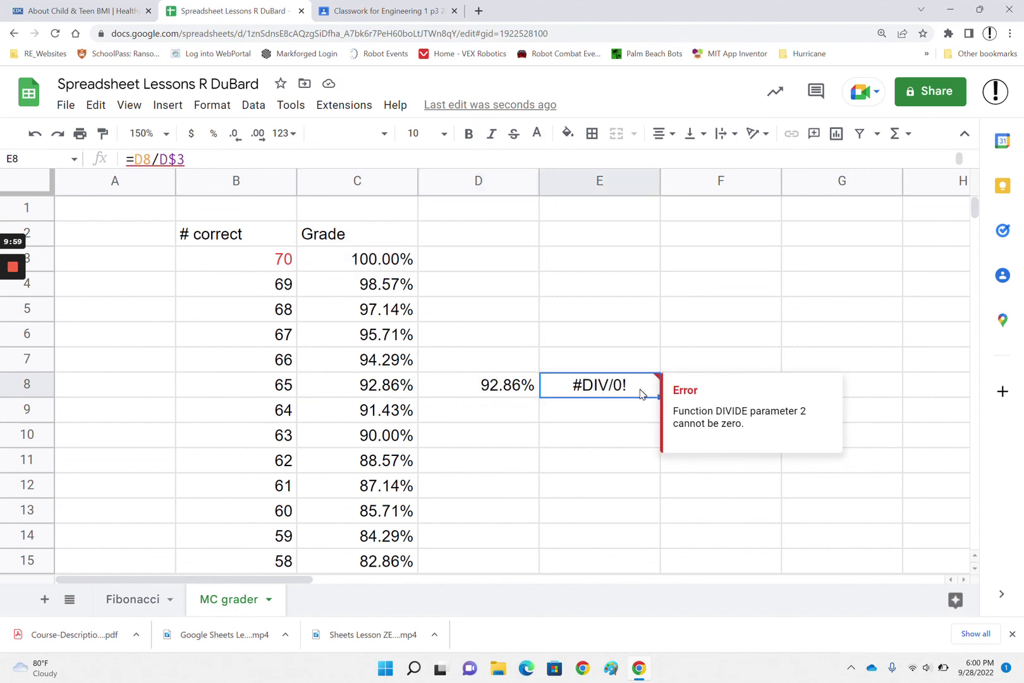
# Step: Clear the copied formulas from cells D8 to F8
pyautogui.click(508, 306)
pyautogui.moveTo(493, 379); pyautogui.dragTo(720, 398)
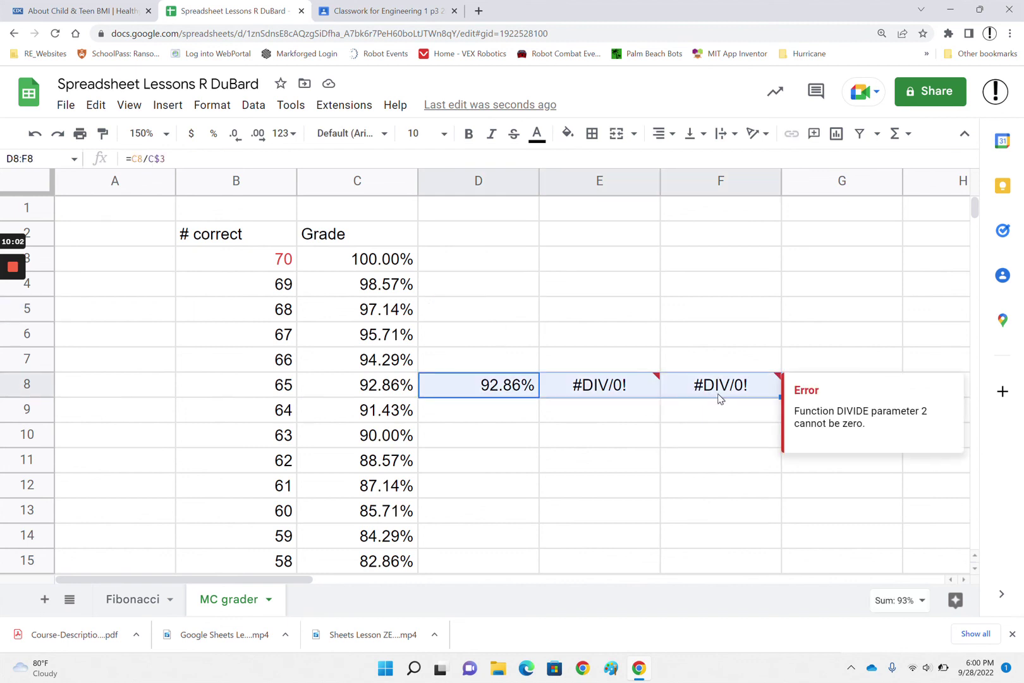
pyautogui.press('Delete')
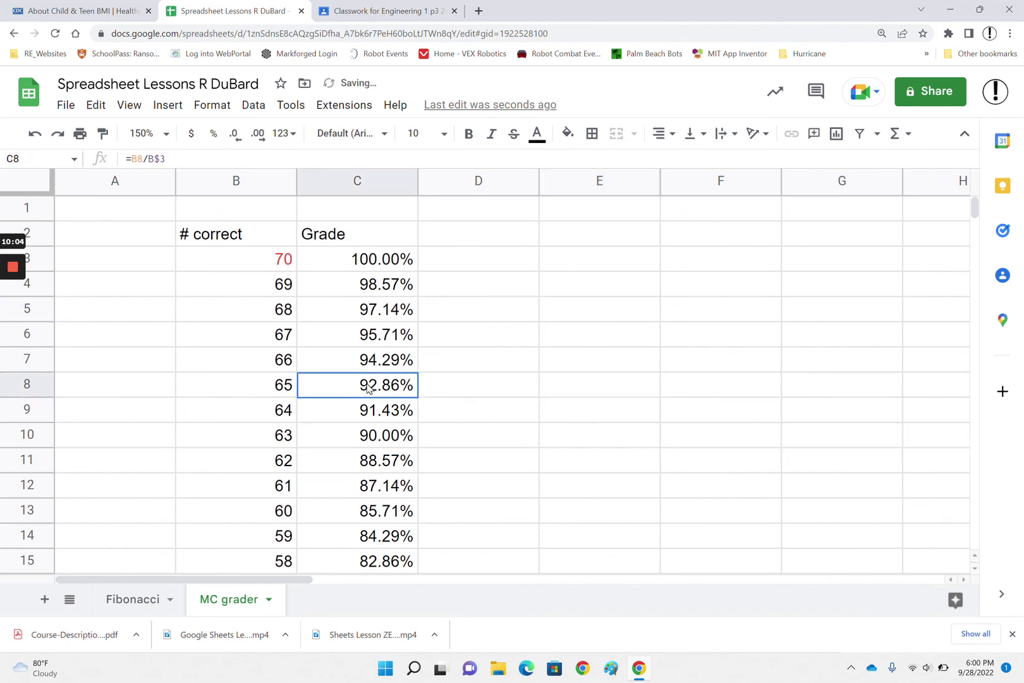
# Step: Lock the column of the B8 reference in C8 so that the formula reads =$B8/B$3
pyautogui.doubleClick(366, 386)
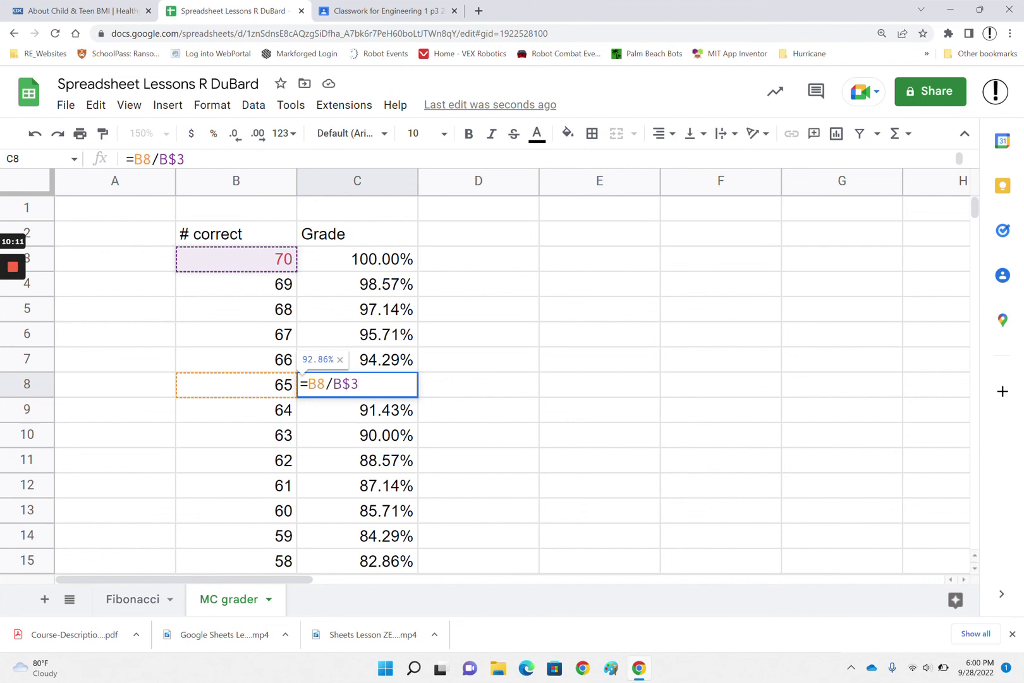
pyautogui.click(308, 384)
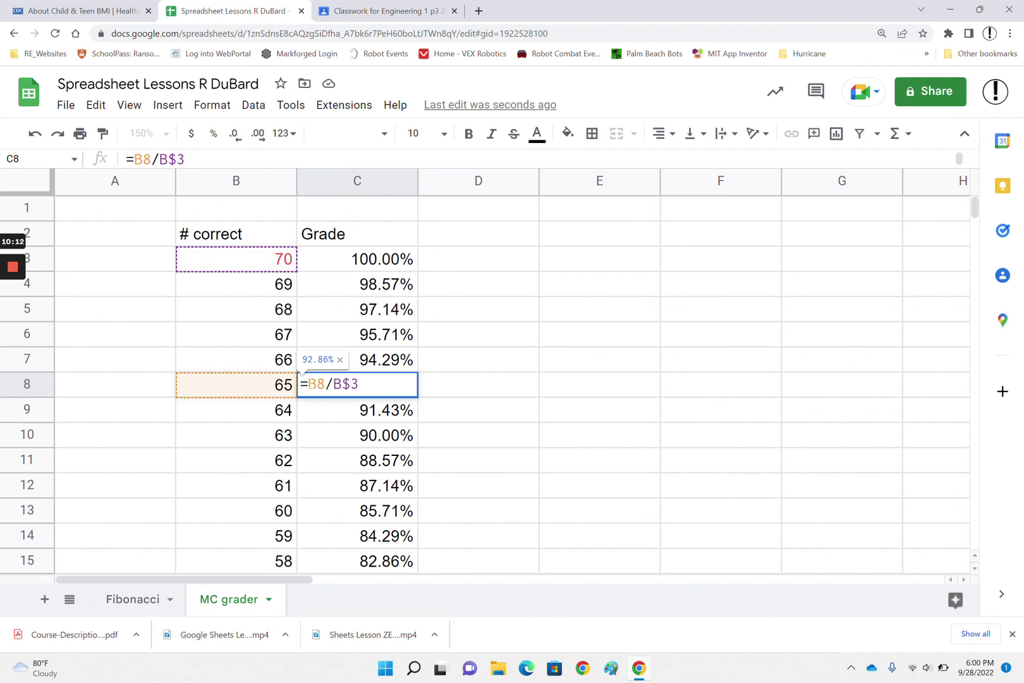
pyautogui.write('$')
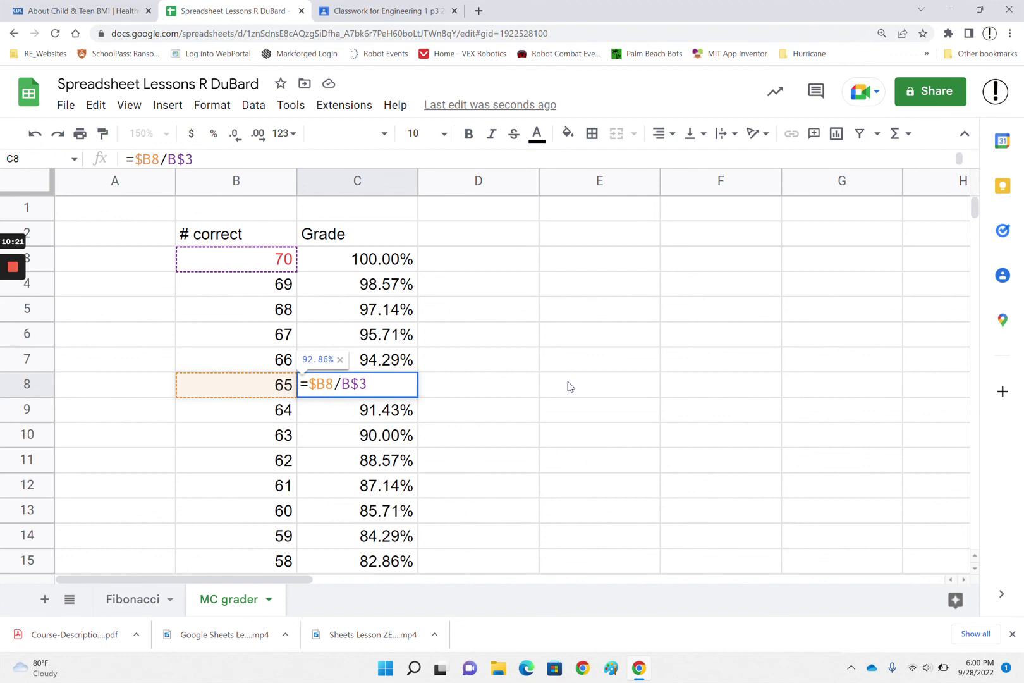
pyautogui.click(317, 384)
pyautogui.press('Return')
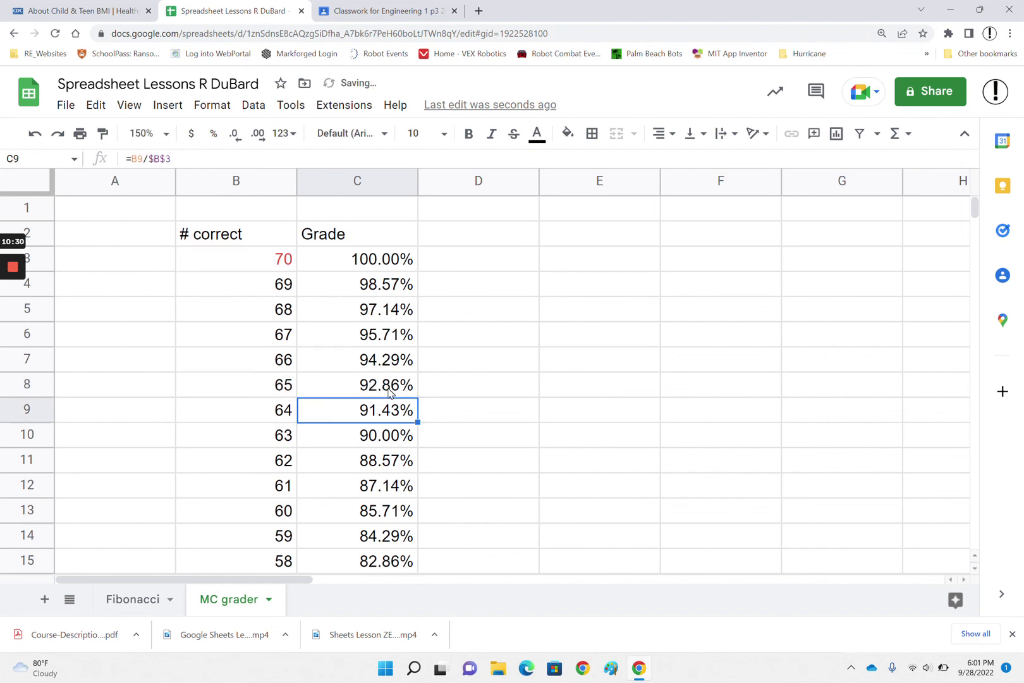
# Step: Fill the C8 formula upward through C3 and recheck the references in C8
pyautogui.click(390, 392)
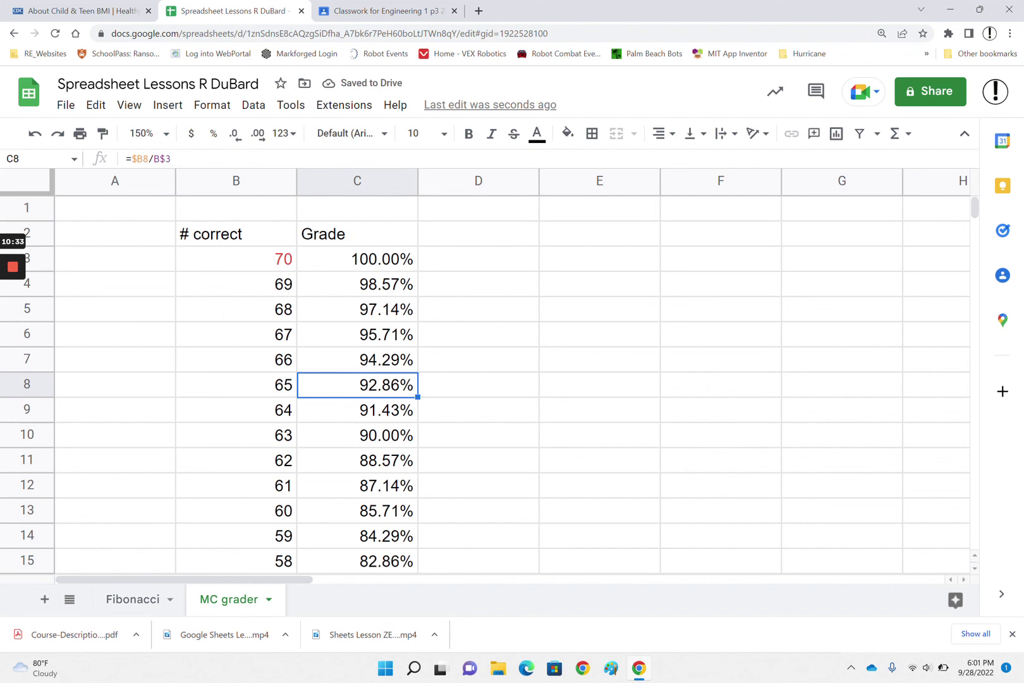
pyautogui.moveTo(418, 396); pyautogui.dragTo(419, 272)
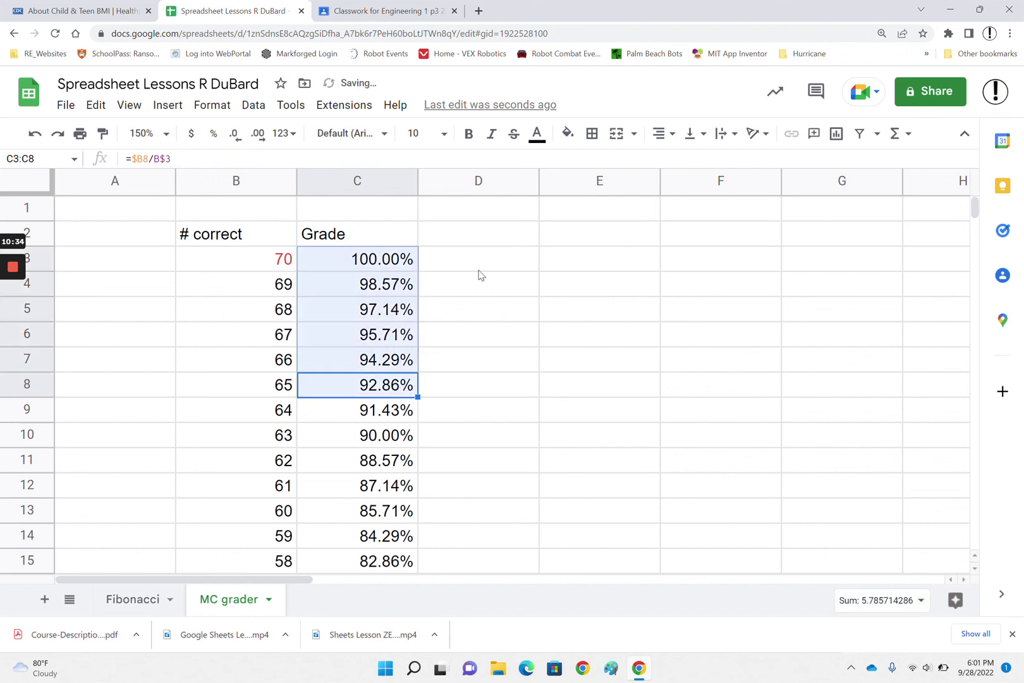
pyautogui.click(480, 274)
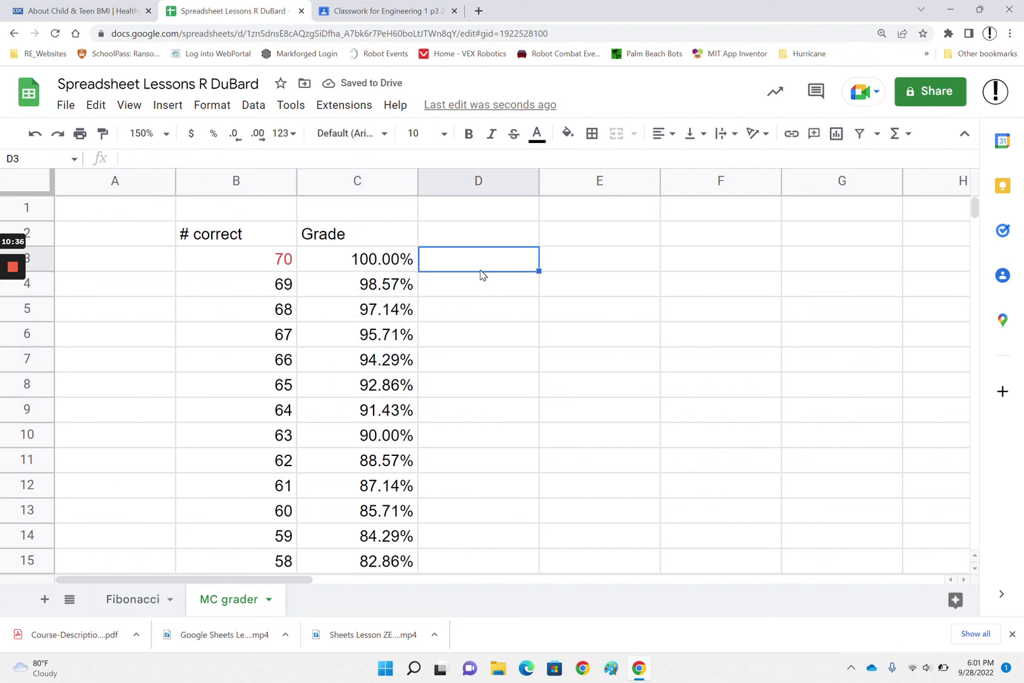
pyautogui.click(388, 392)
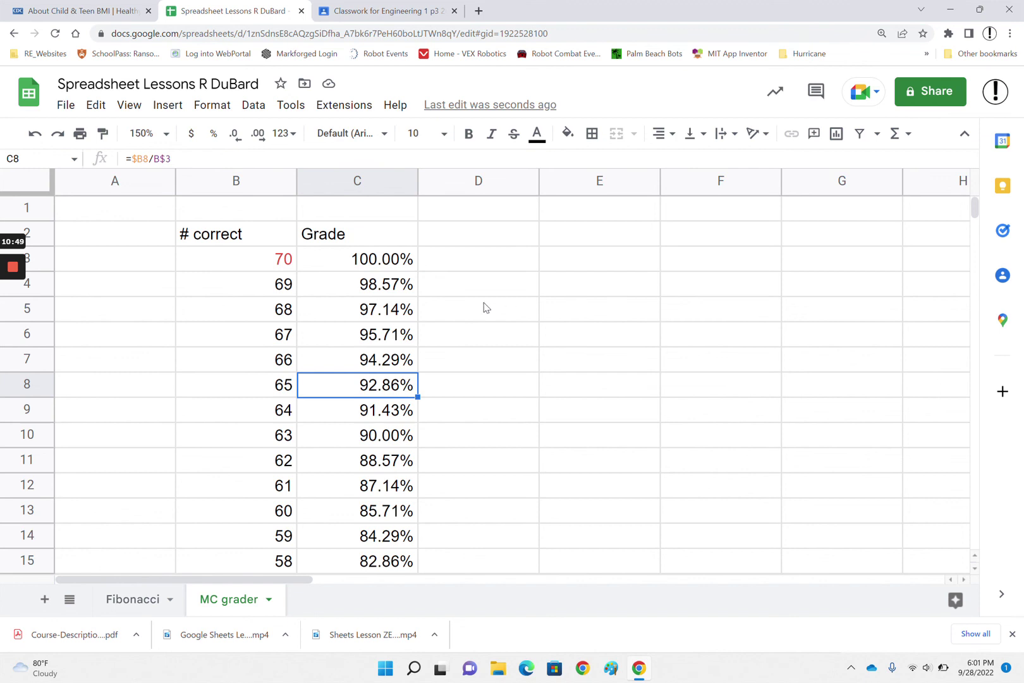
pyautogui.click(126, 219)
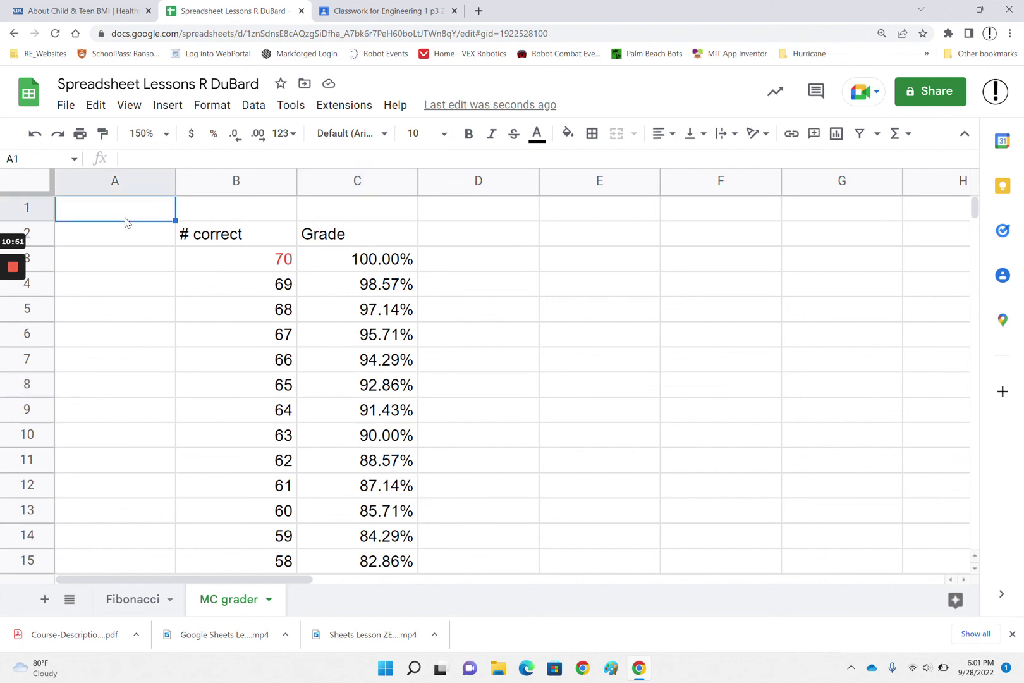